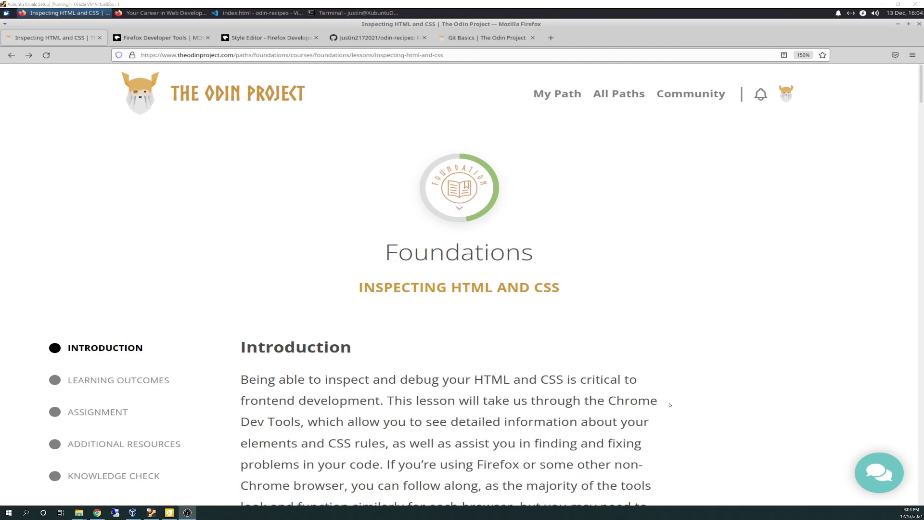
Scroll the lesson past The Inspector to the 'When an element is selected' Styles-tab paragraph.
scroll(669, 405, "down", 5)
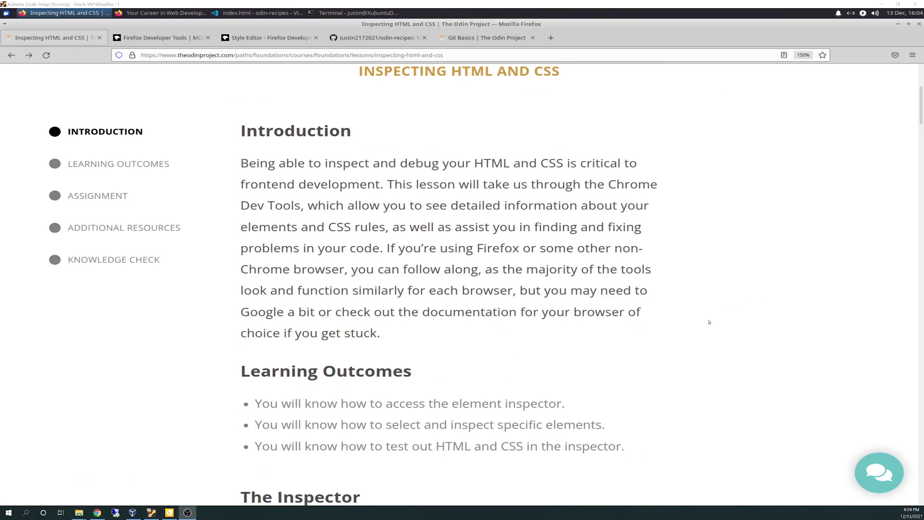
scroll(709, 322, "down", 12)
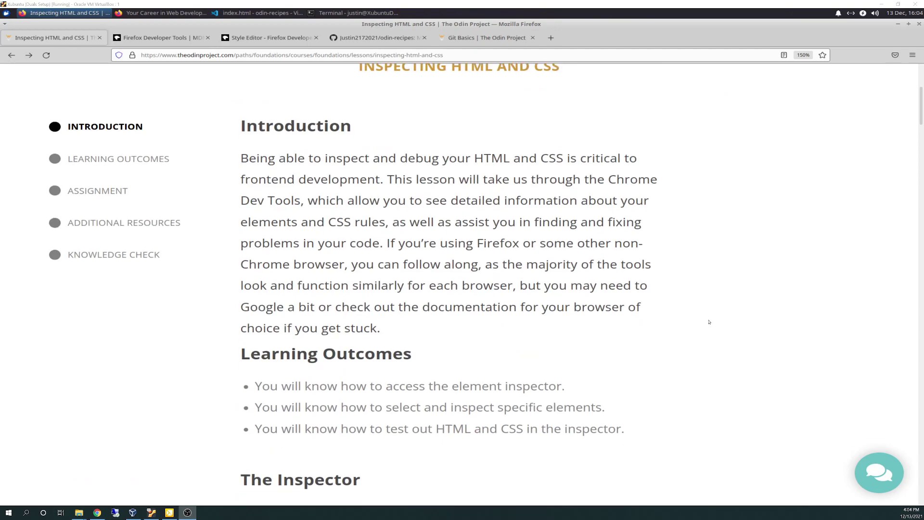
scroll(708, 322, "up", 4)
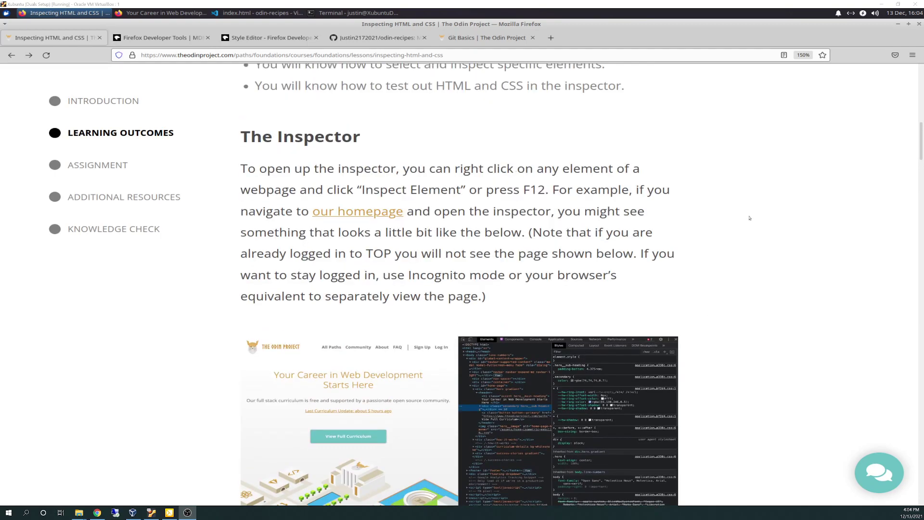
scroll(764, 336, "down", 3)
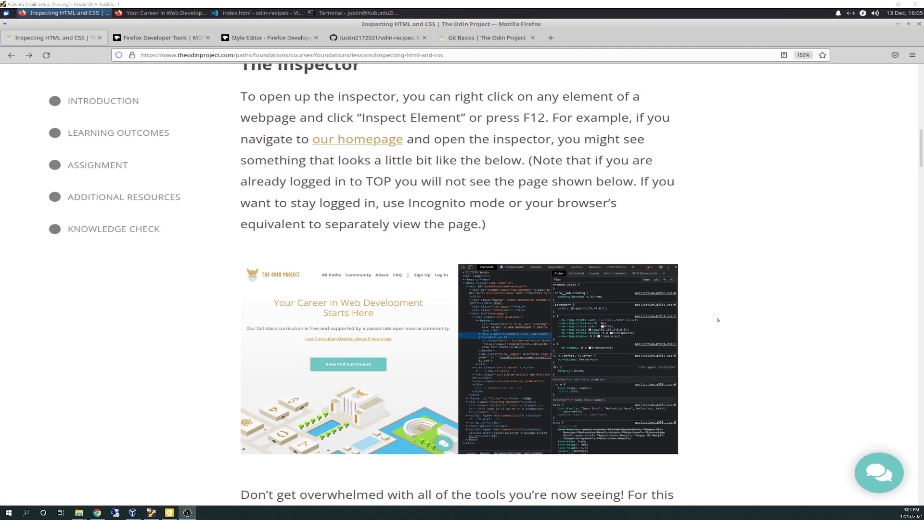
scroll(519, 273, "down", 3)
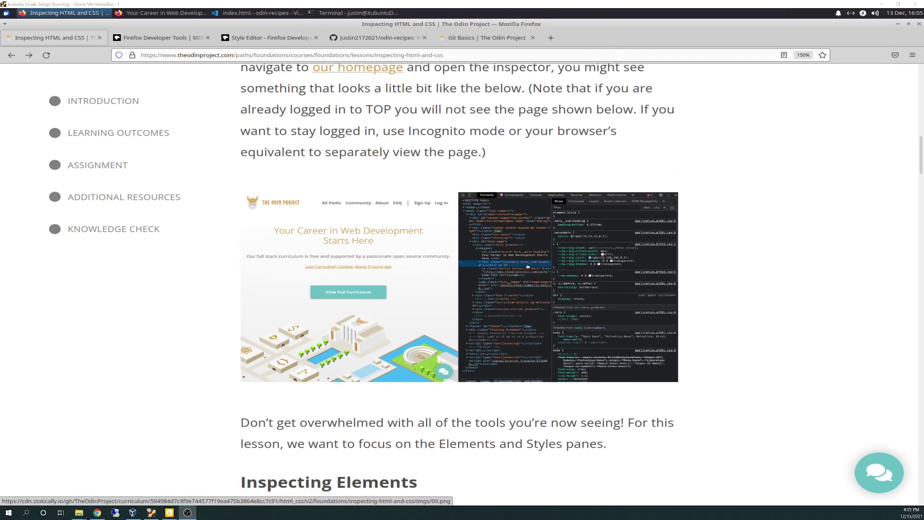
scroll(519, 273, "down", 4)
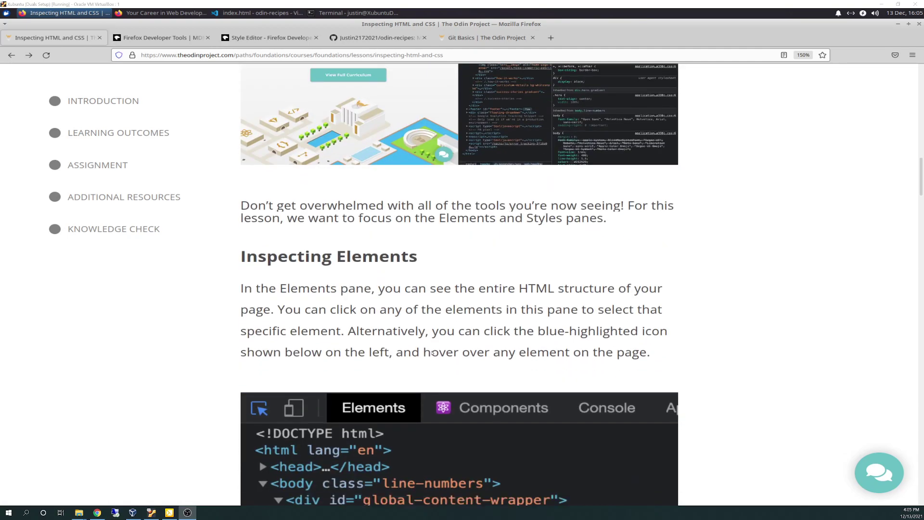
scroll(790, 277, "down", 3)
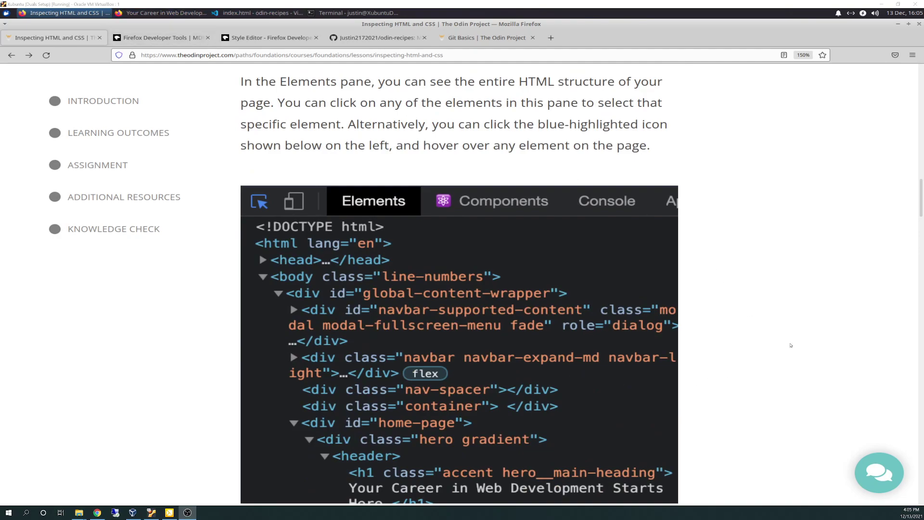
scroll(731, 315, "down", 5)
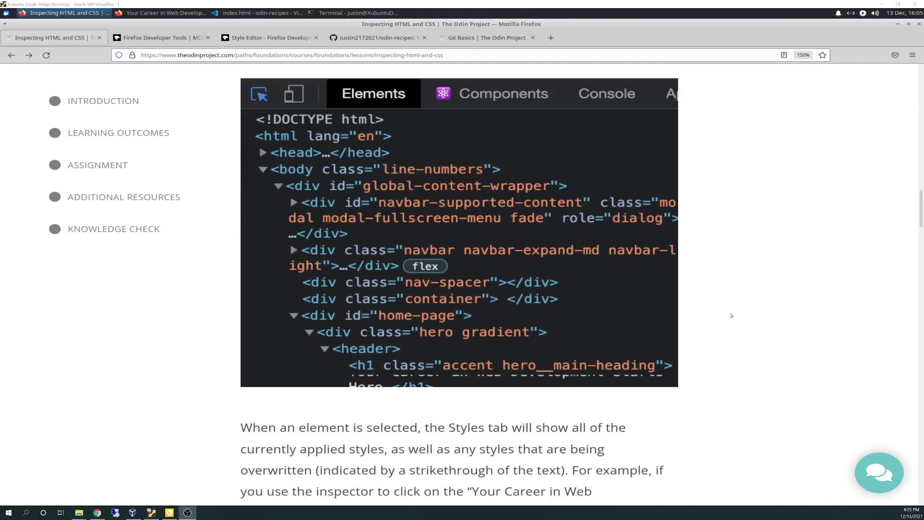
scroll(731, 315, "up", 1)
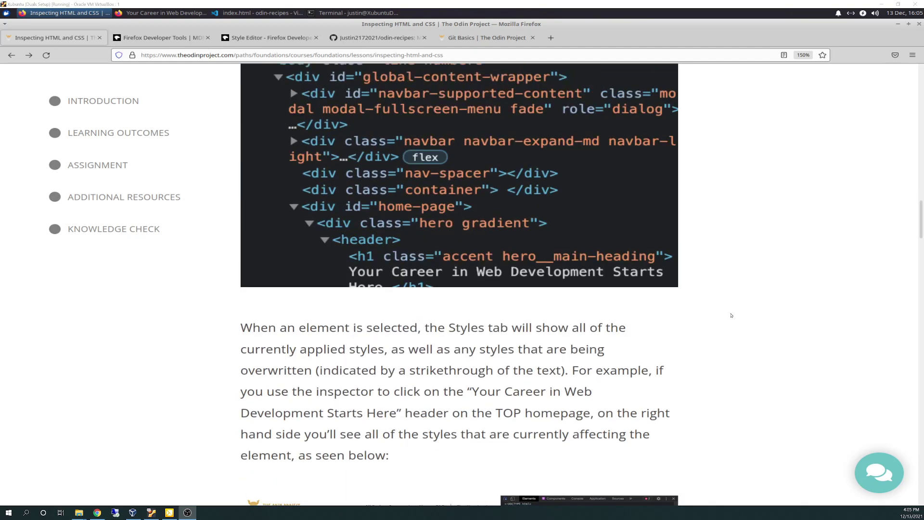
Open the Inspector on the private-window Odin homepage, start picking its h1, then return to the lesson.
left_click(189, 13)
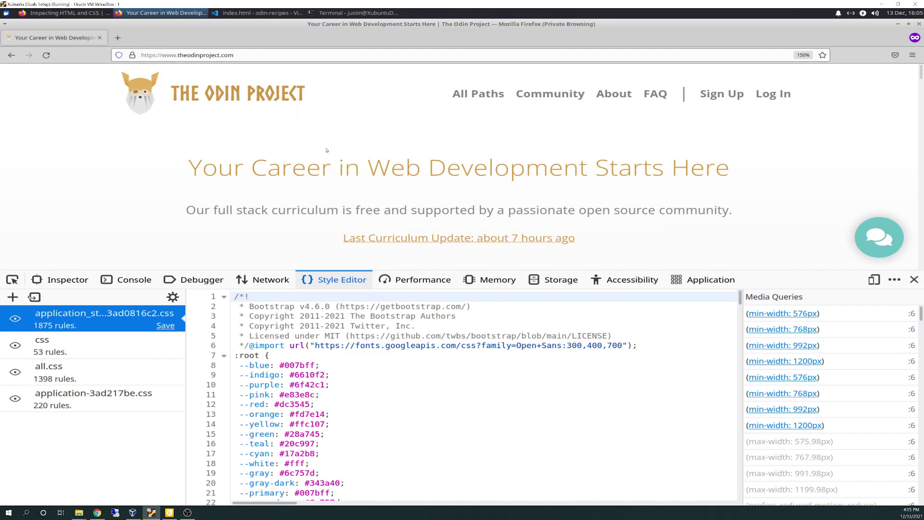
left_click(82, 282)
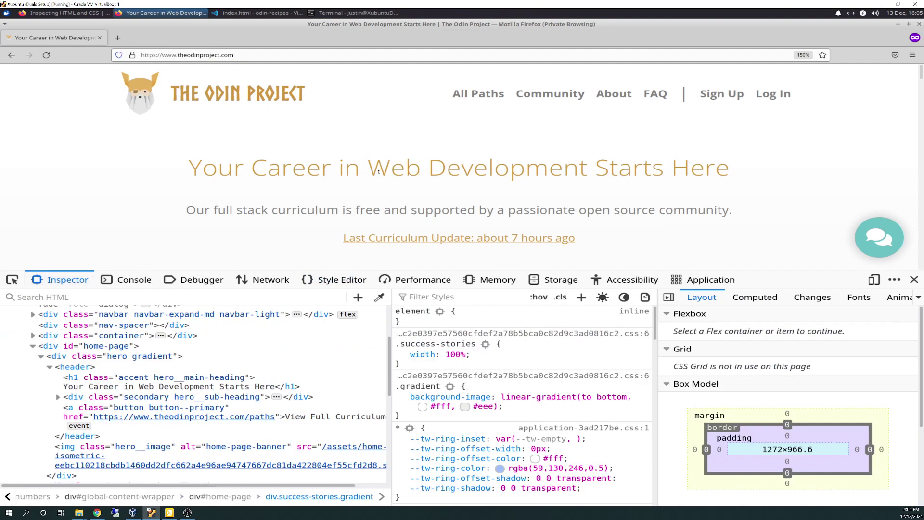
left_click_drag(439, 176, 320, 168)
left_click(224, 211)
left_click(13, 281)
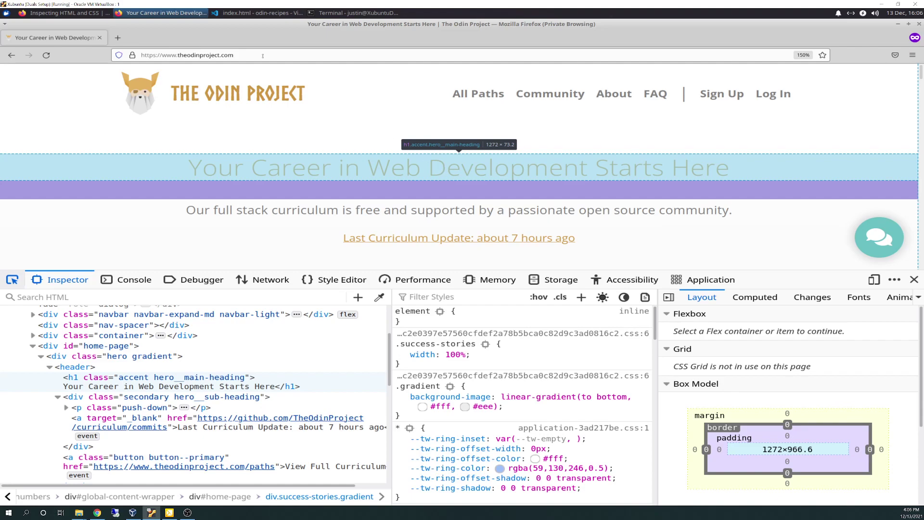
left_click(94, 14)
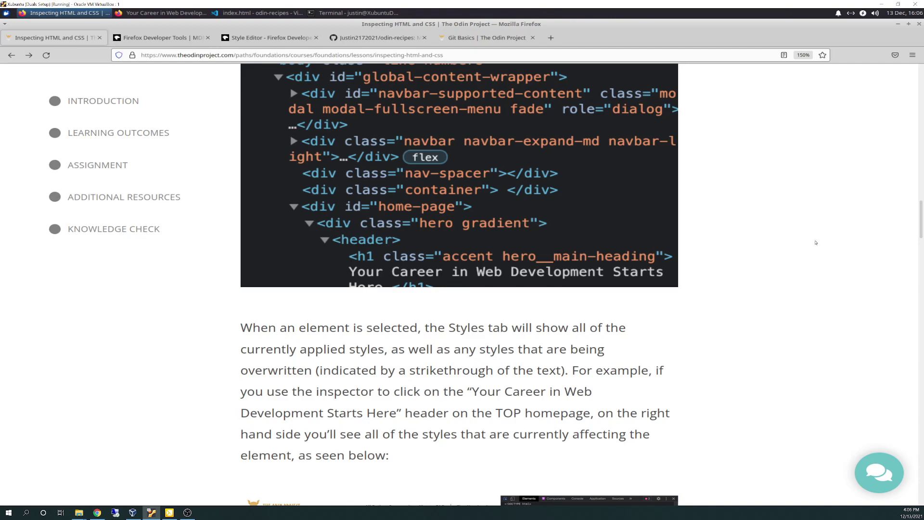
Scroll the lesson to the styles screenshot, then show the homepage's hero header markup in the Inspector.
scroll(813, 243, "down", 5)
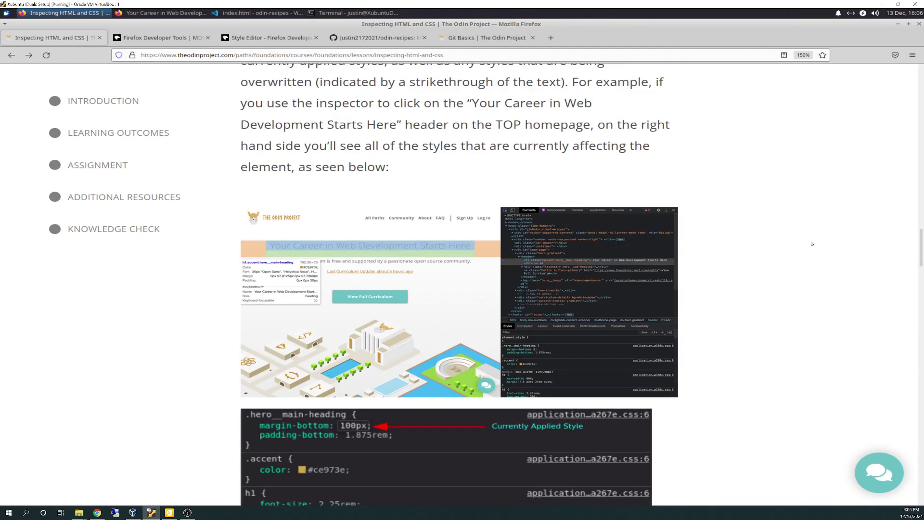
scroll(811, 244, "down", 3)
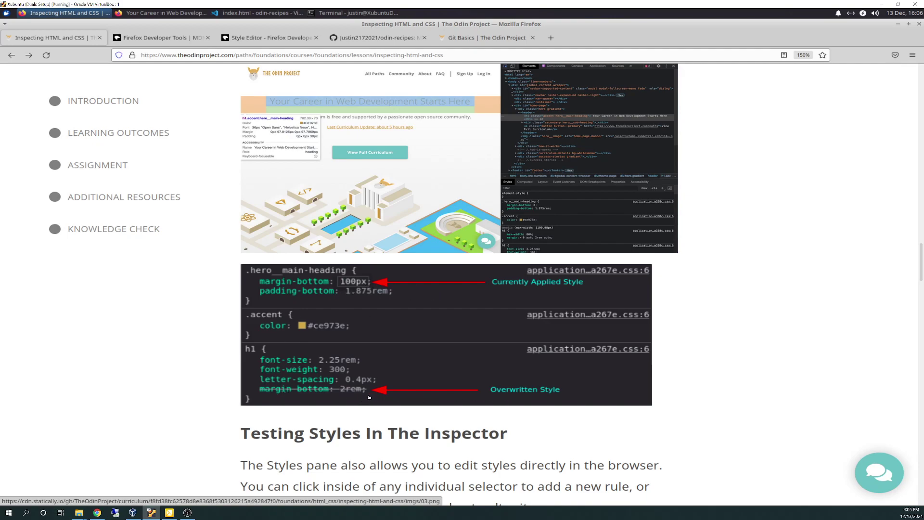
left_click(162, 13)
scroll(193, 395, "down", 5)
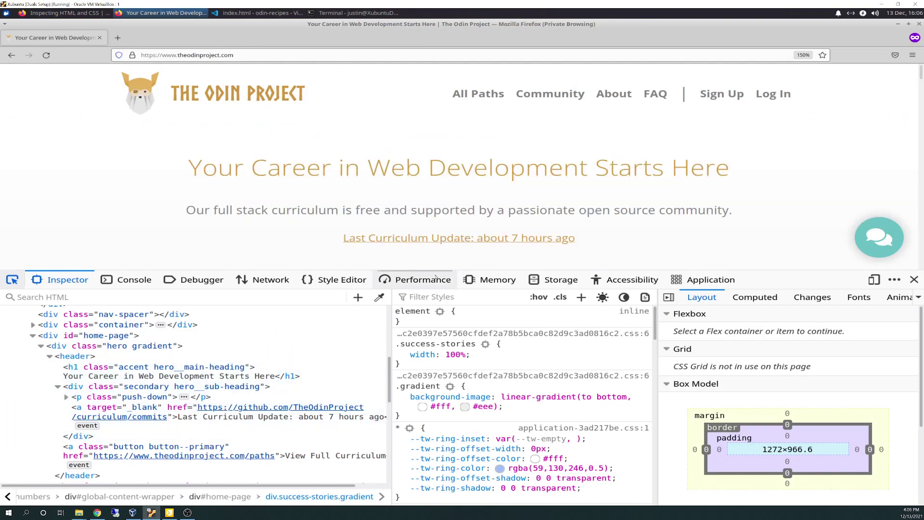
Pick the homepage h1 and scroll the Rules panel to its crossed-out margin-bottom rule.
left_click(424, 161)
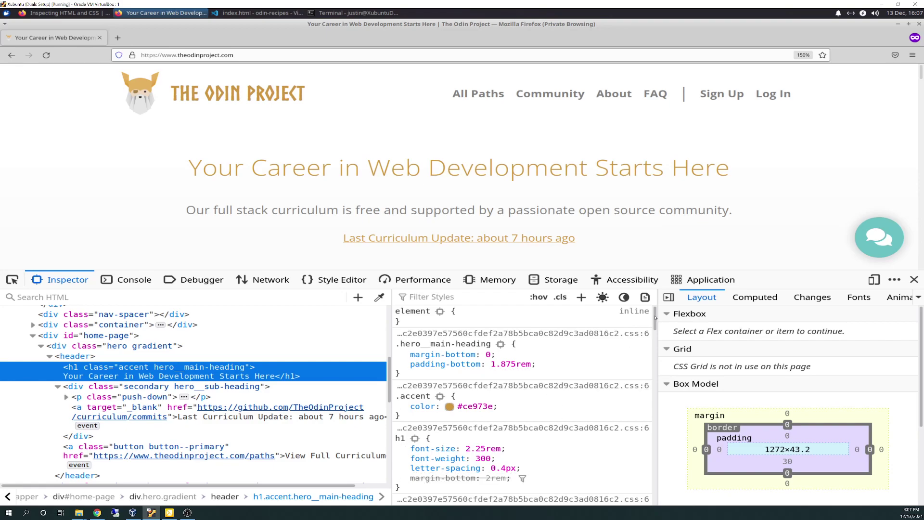
left_click_drag(655, 321, 660, 297)
Read 'Testing Styles In The Inspector' down to the .hero__main-heading margin-bottom example.
left_click(65, 13)
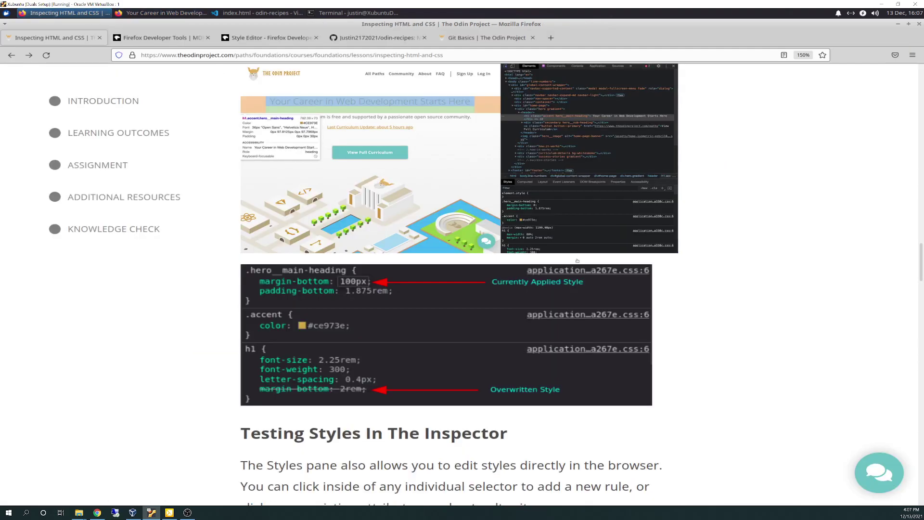
scroll(578, 322, "down", 5)
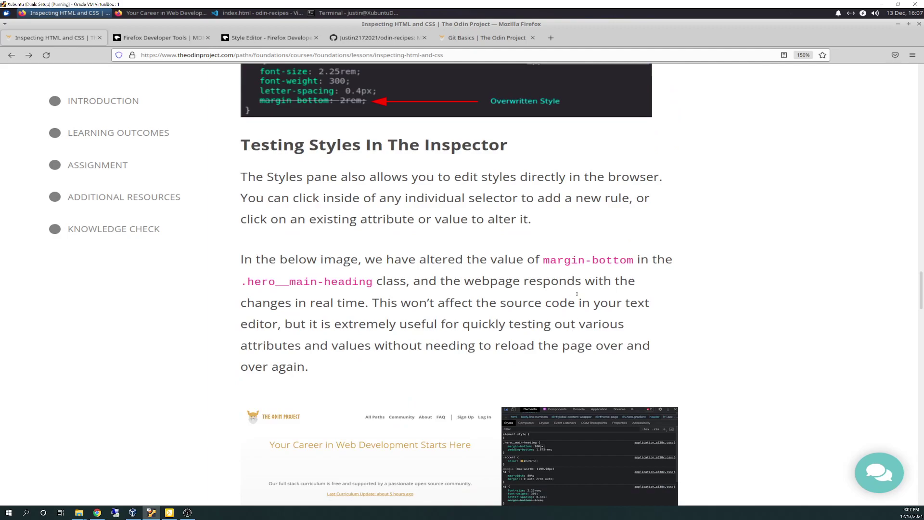
scroll(573, 294, "down", 4)
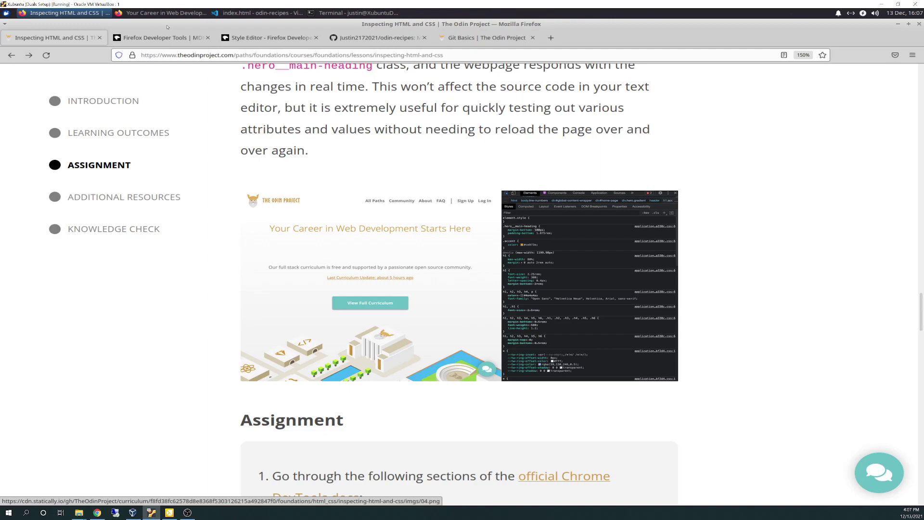
left_click(139, 13)
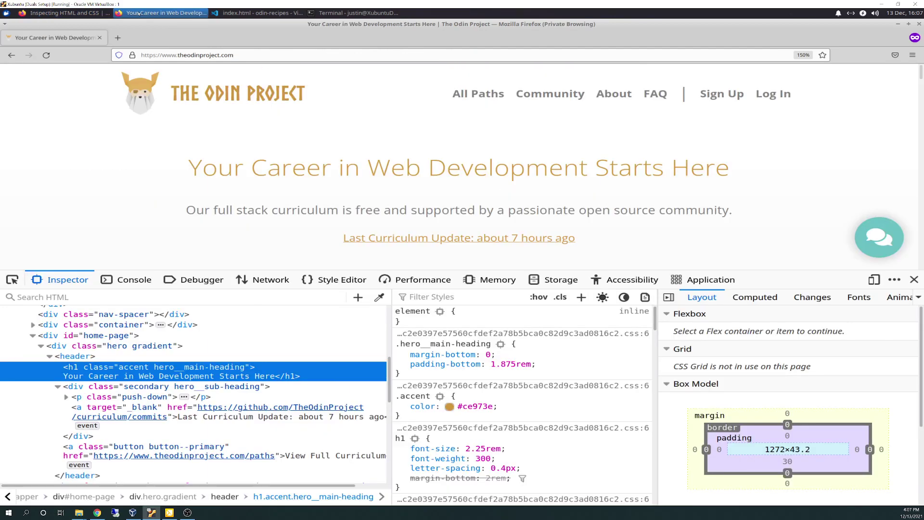
left_click(68, 13)
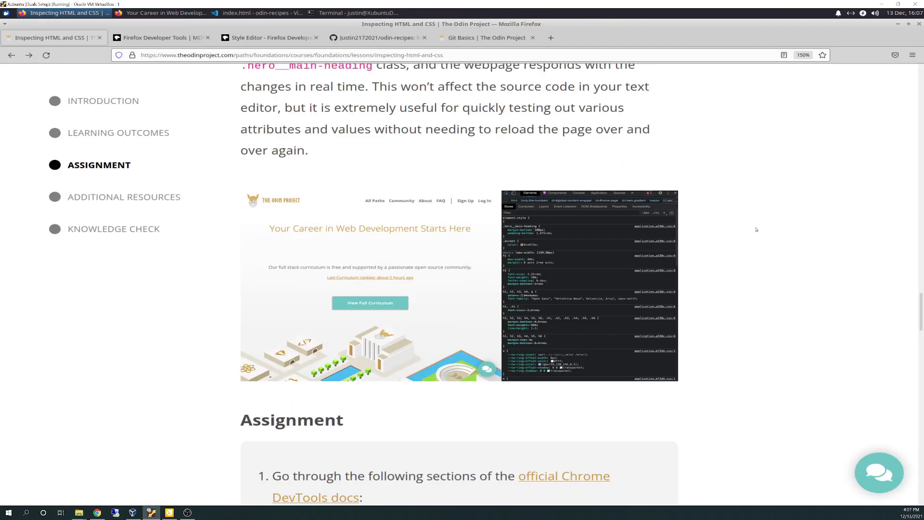
scroll(625, 247, "up", 3)
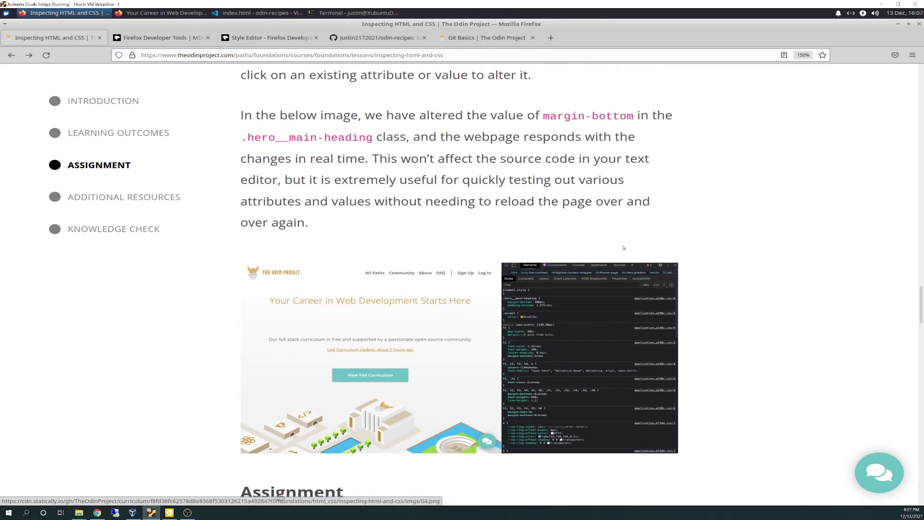
scroll(623, 248, "up", 3)
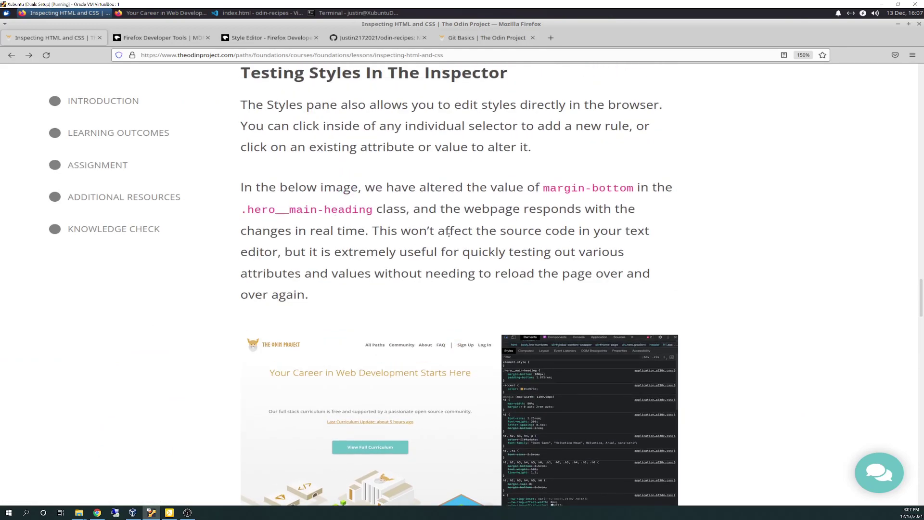
scroll(449, 241, "down", 3)
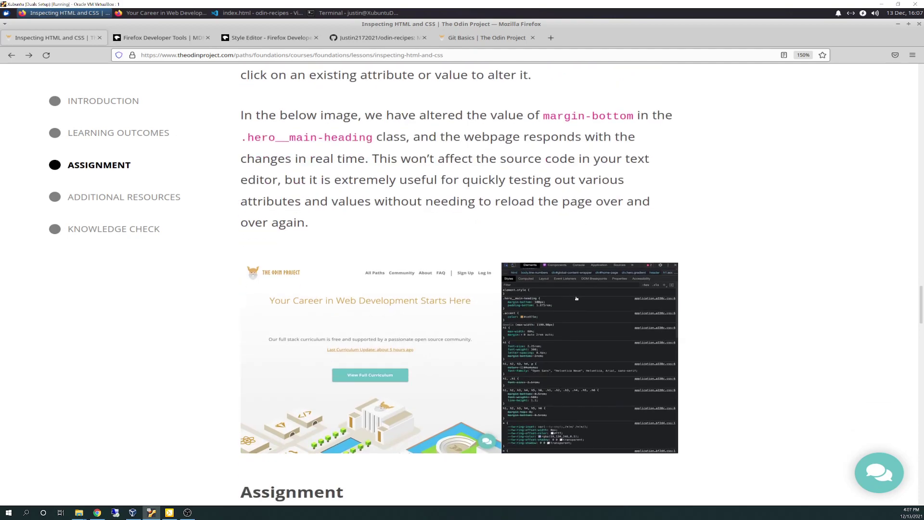
scroll(576, 300, "down", 3)
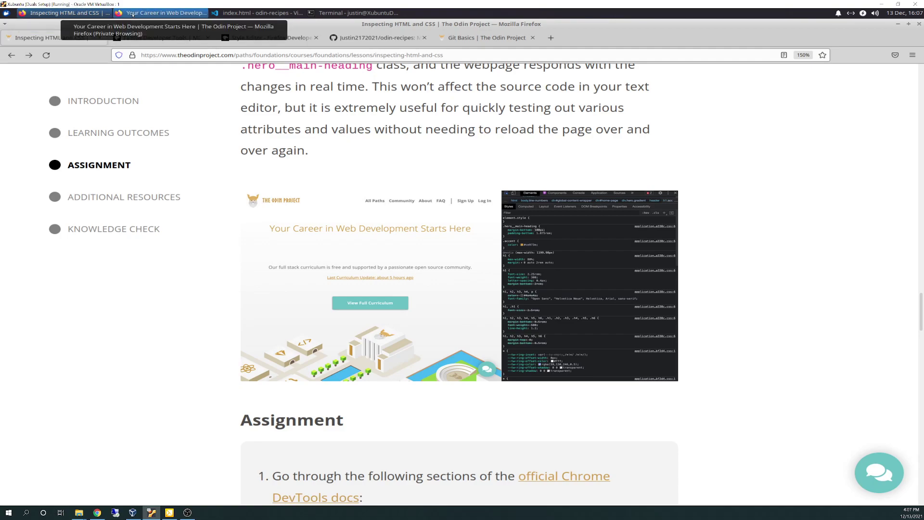
Check the homepage's Console warnings and h1 rules (margin-bottom: 0, padding-bottom: 1.875rem) against the lesson.
left_click(159, 13)
left_click(134, 279)
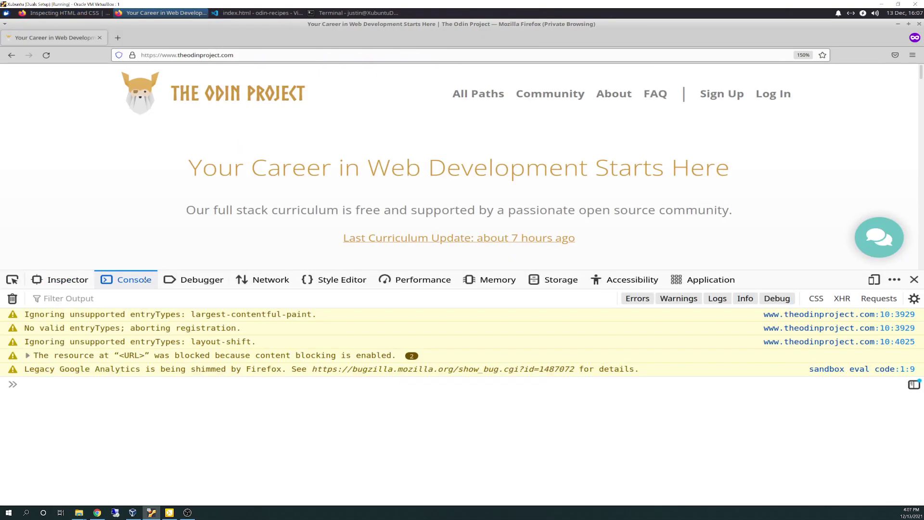
left_click(78, 282)
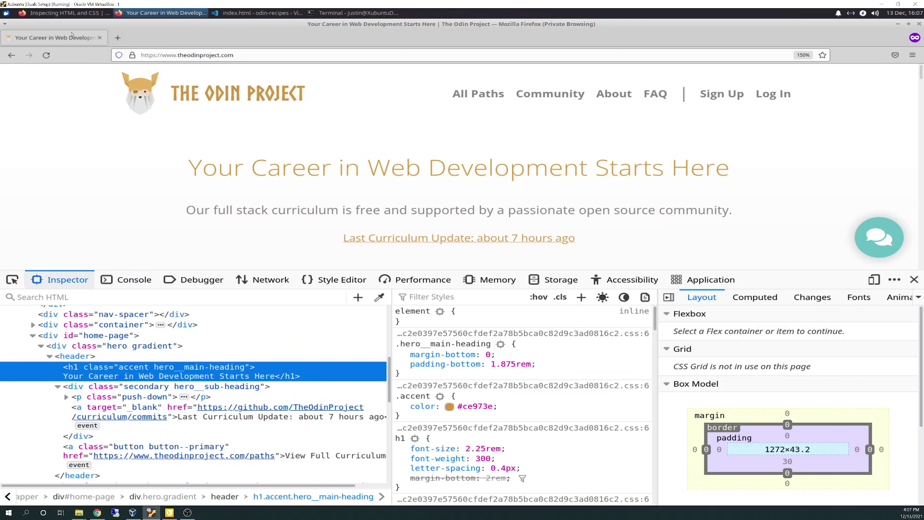
left_click(64, 13)
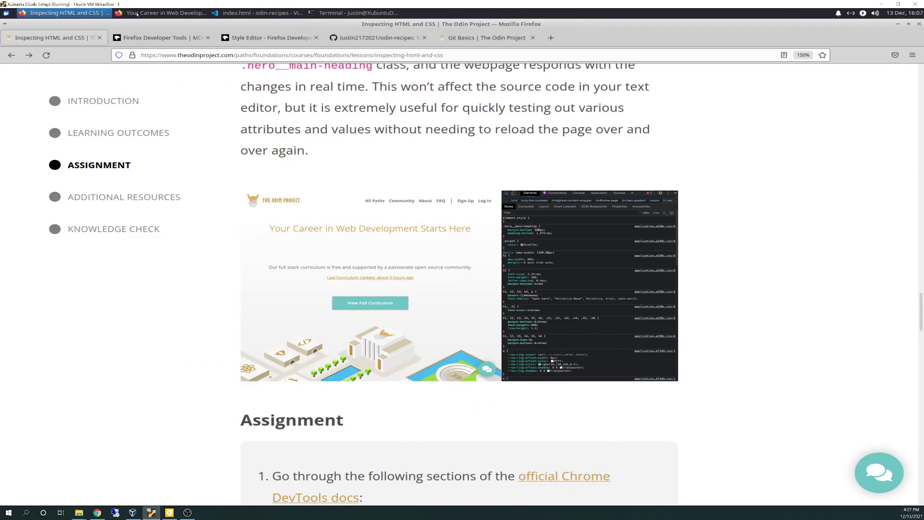
left_click(166, 13)
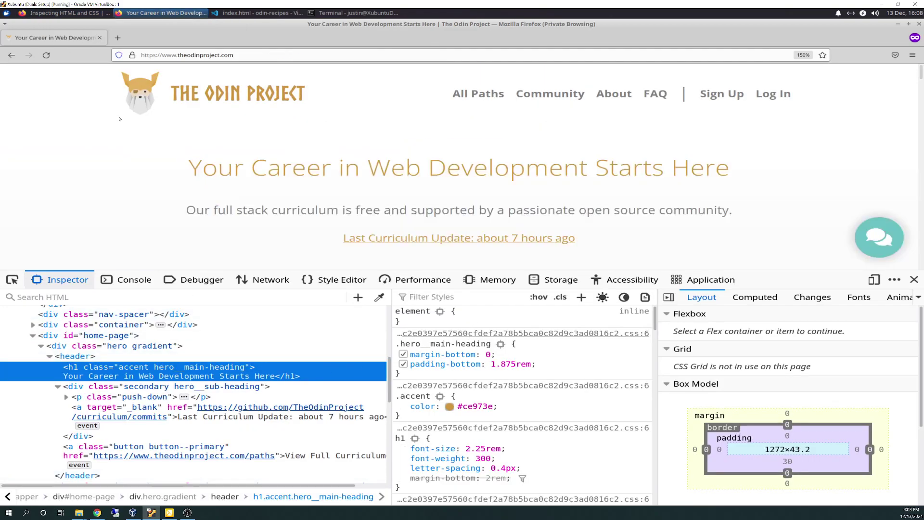
Scroll the lesson through the Assignment's DevTools docs list, then return to the inspected homepage heading.
left_click(65, 14)
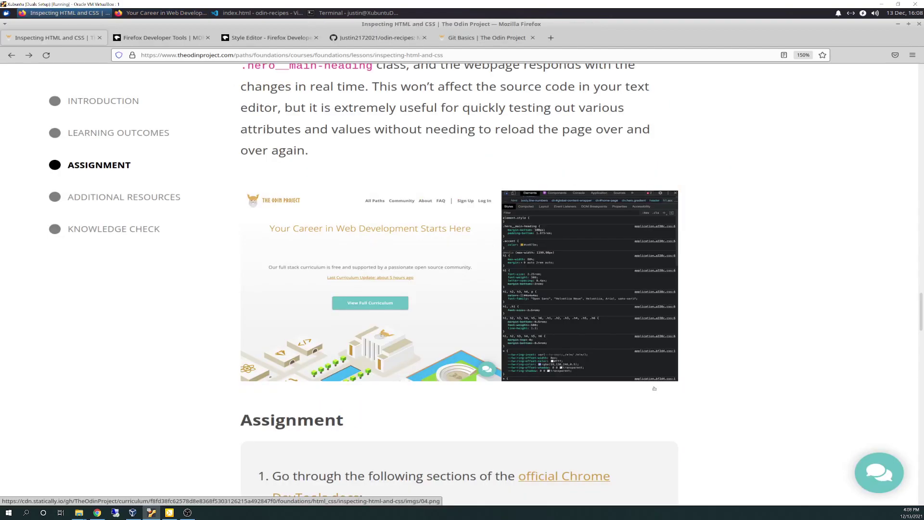
scroll(642, 385, "down", 3)
scroll(639, 383, "up", 5)
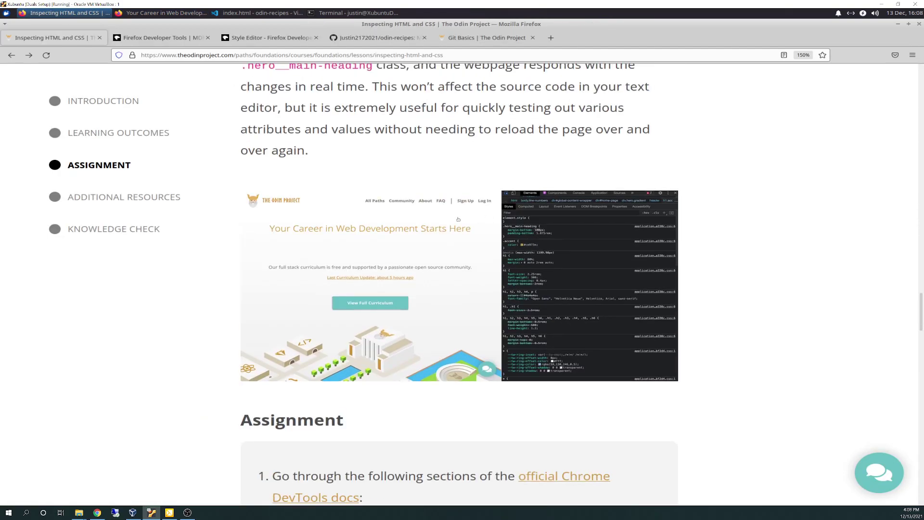
scroll(511, 248, "up", 3)
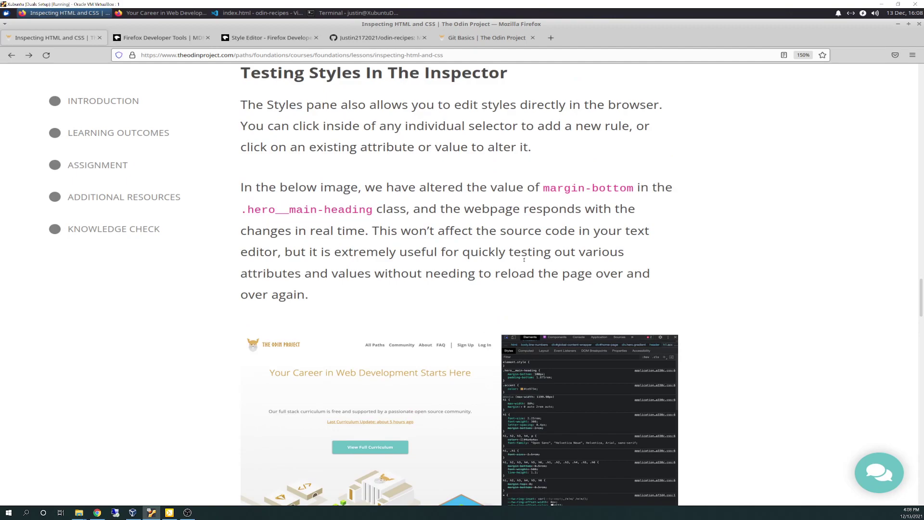
scroll(499, 323, "down", 6)
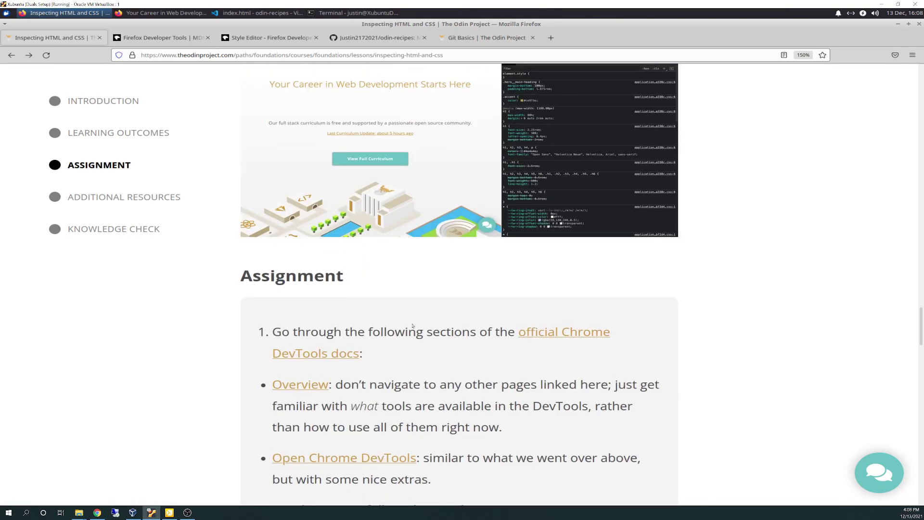
scroll(412, 326, "down", 2)
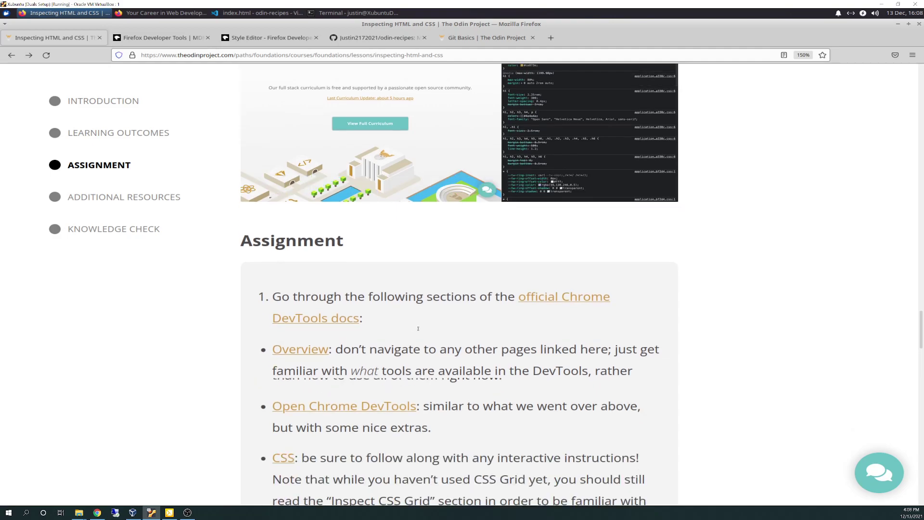
scroll(451, 312, "down", 3)
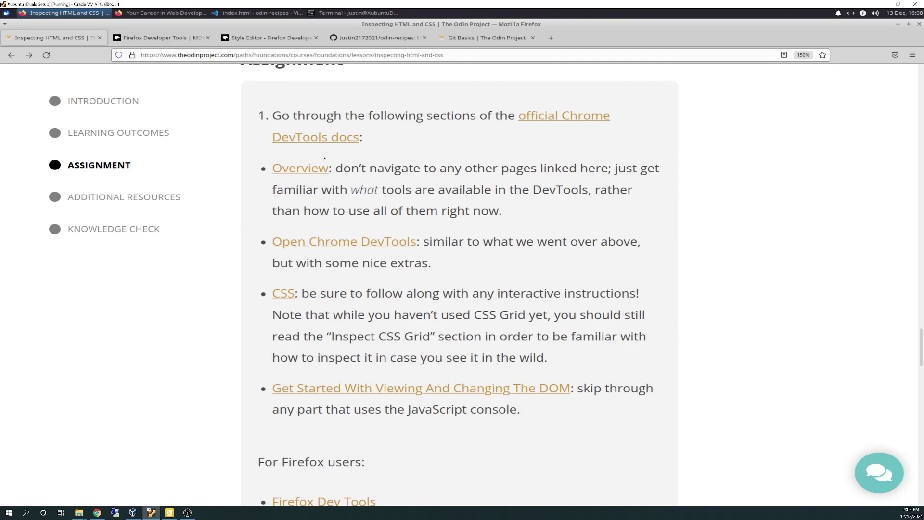
left_click(163, 13)
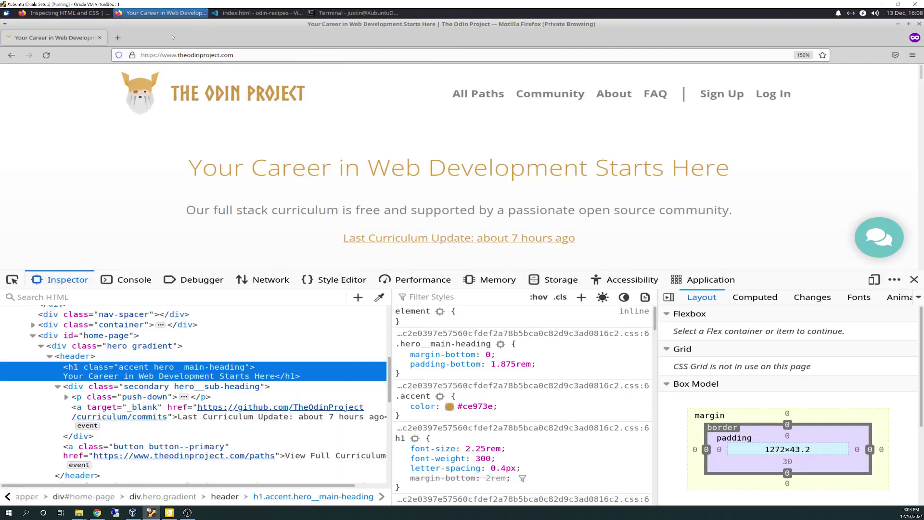
left_click(873, 279)
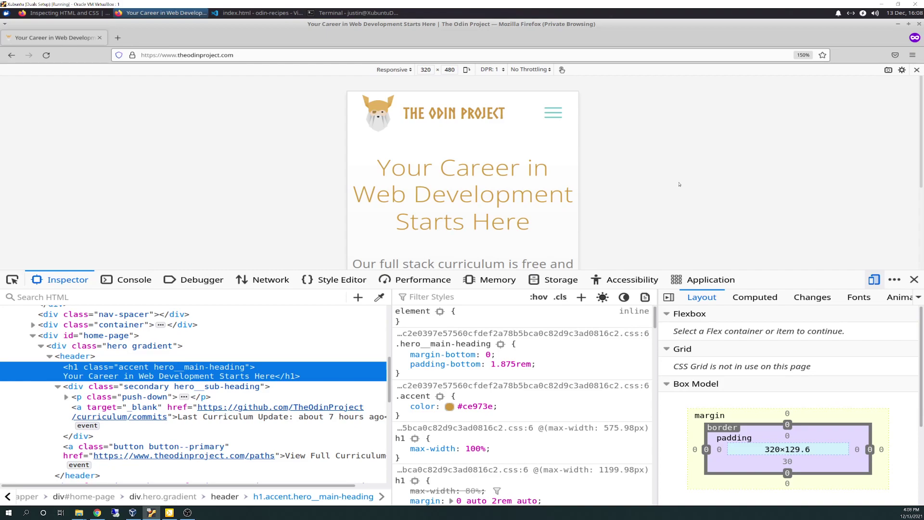
scroll(574, 124, "down", 5)
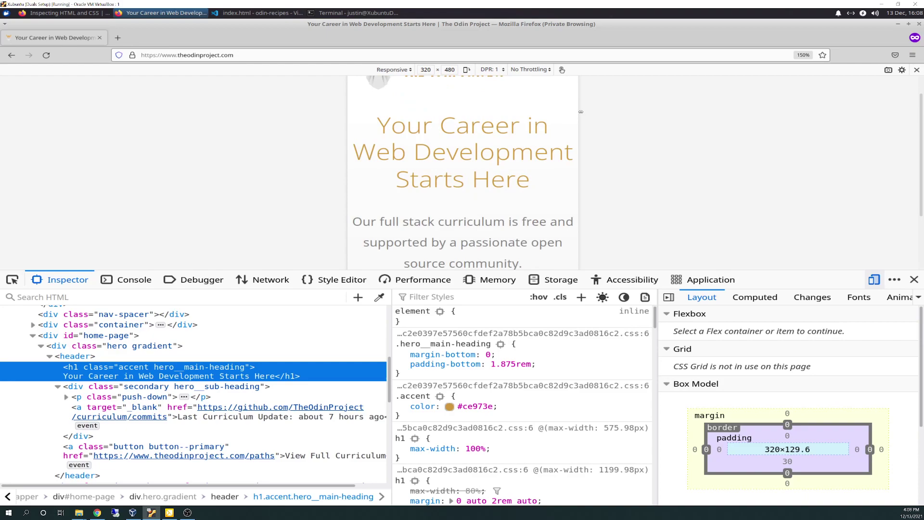
scroll(575, 125, "down", 3)
scroll(568, 126, "up", 3)
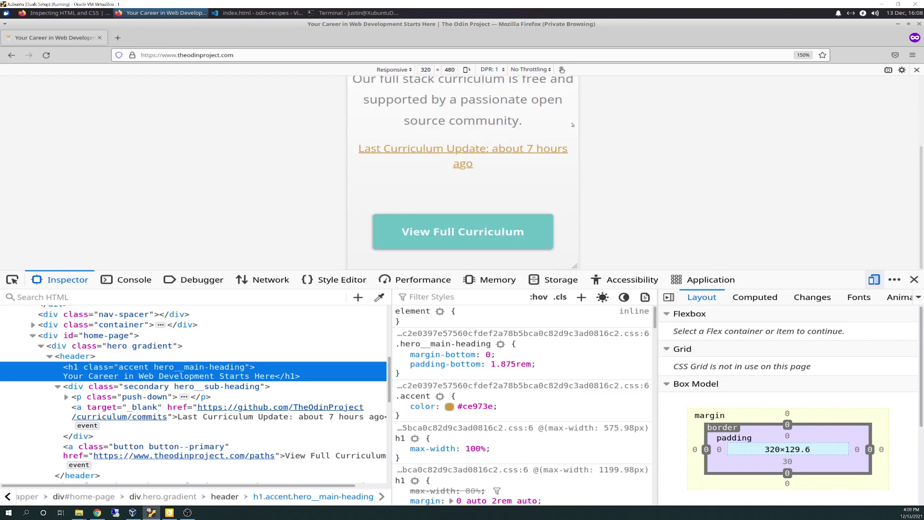
scroll(566, 127, "up", 3)
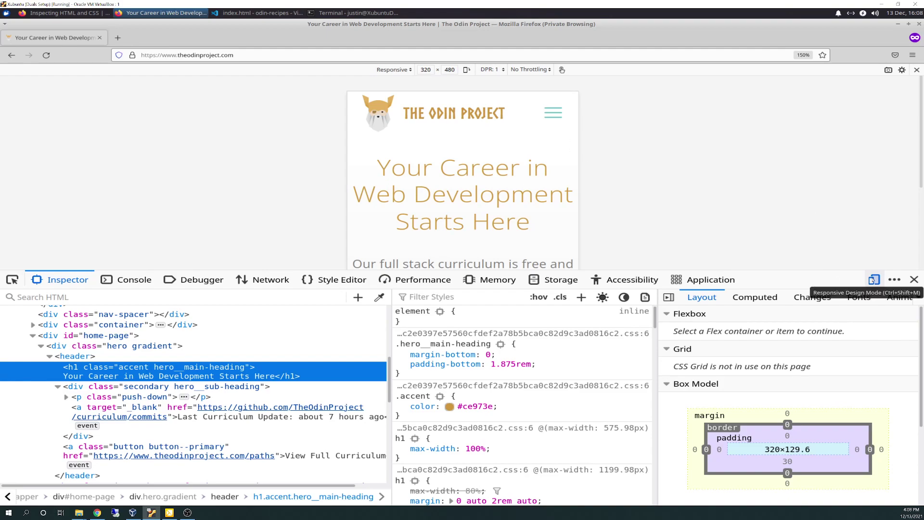
left_click(873, 279)
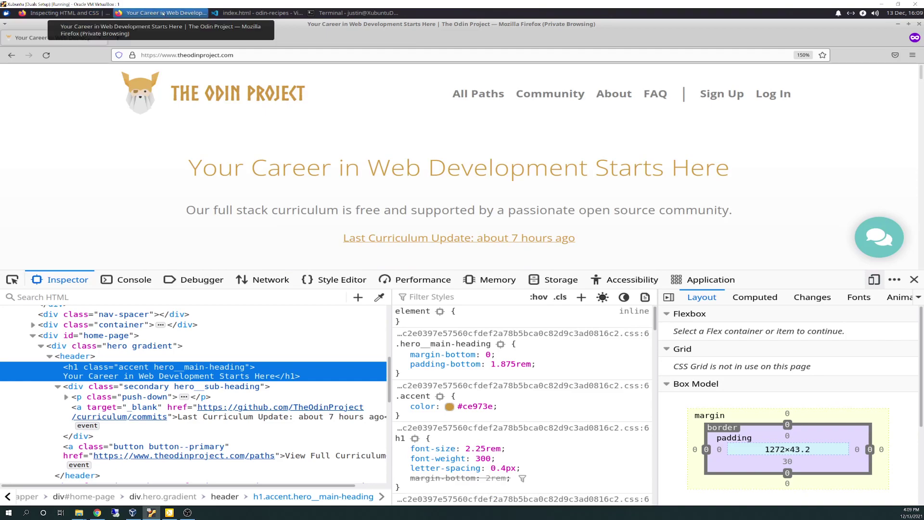
Select the Assignment's 'For Firefox users' links, including Style Editor and Page Inspector.
left_click(51, 14)
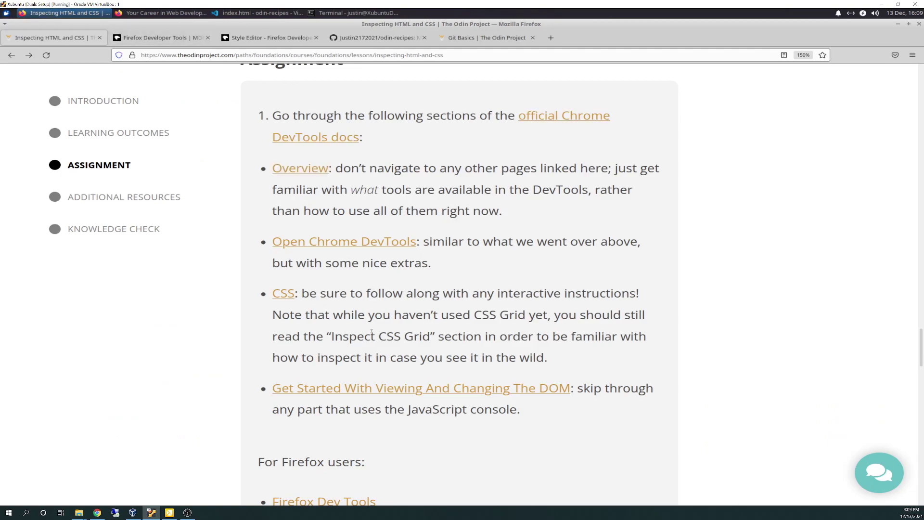
scroll(355, 292, "down", 3)
left_click_drag(295, 327, 397, 355)
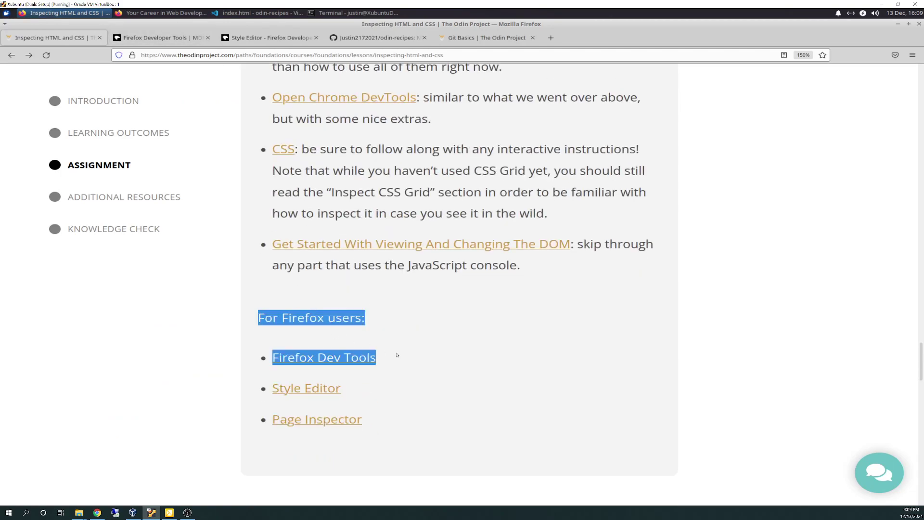
left_click_drag(422, 404, 430, 425)
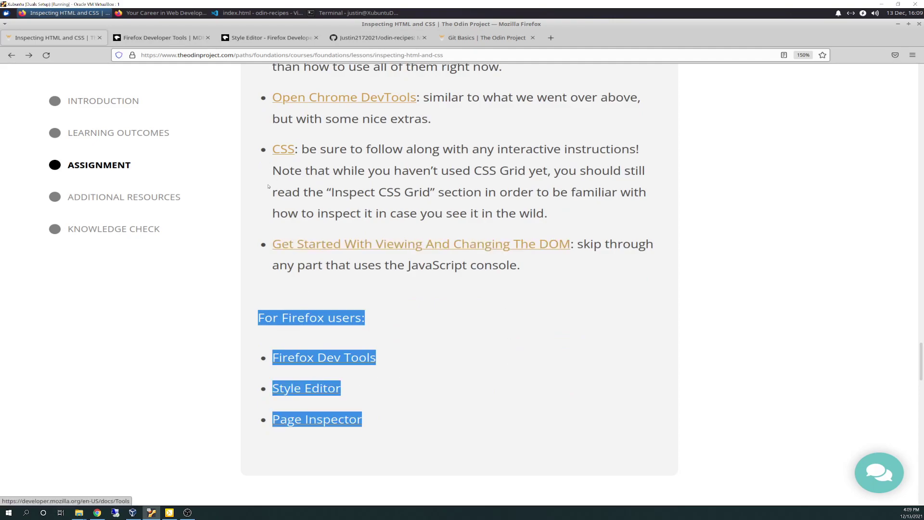
Read MDN's Firefox Developer Tools page through the buttons table to Toggles Responsive Design Mode.
left_click(180, 38)
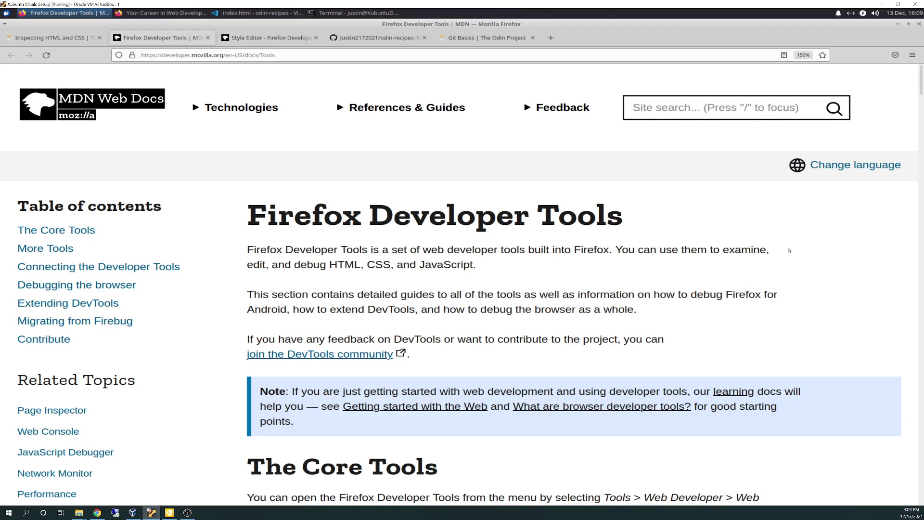
scroll(767, 263, "down", 5)
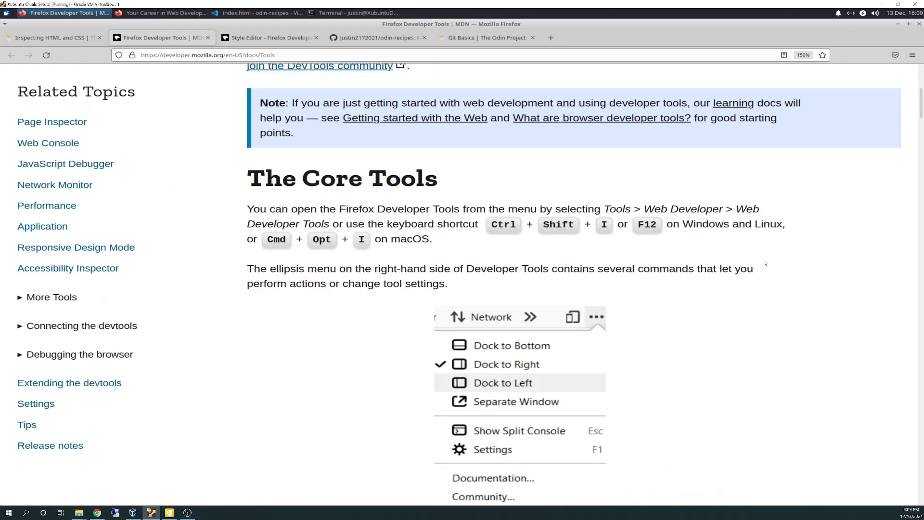
scroll(631, 325, "down", 8)
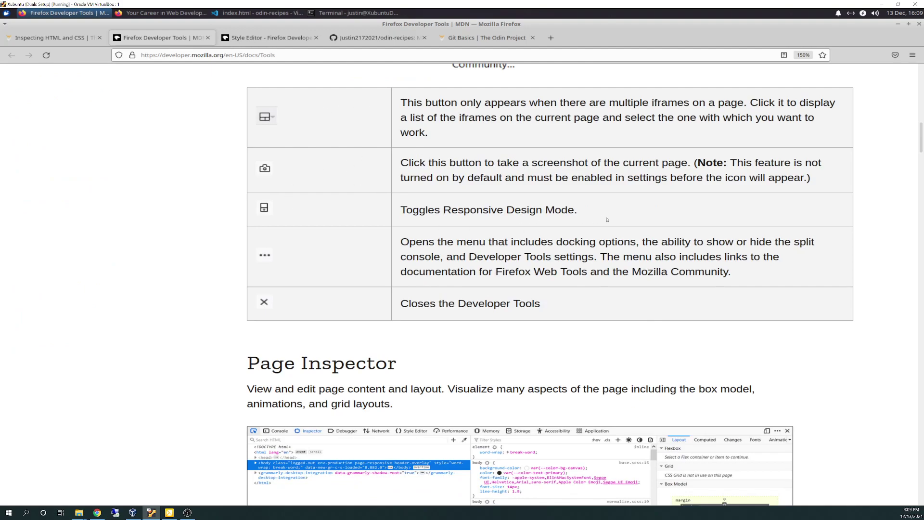
left_click_drag(574, 210, 407, 210)
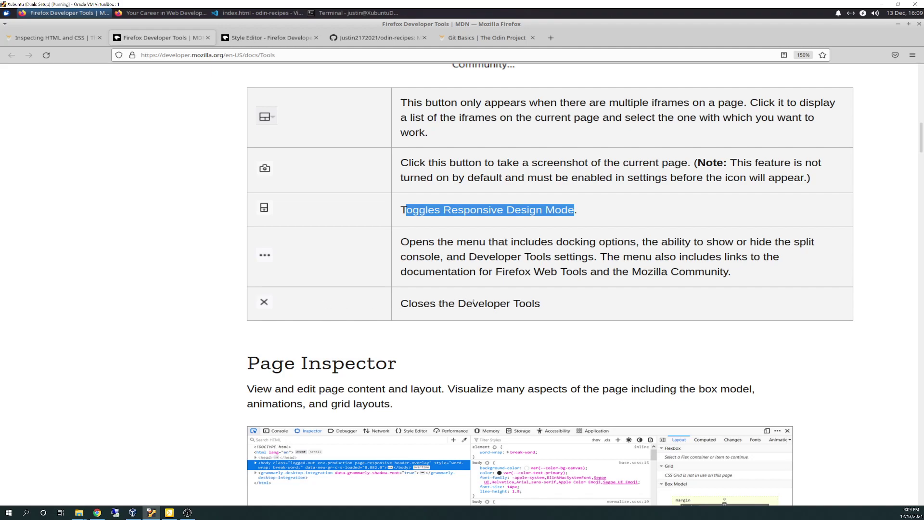
scroll(591, 326, "down", 3)
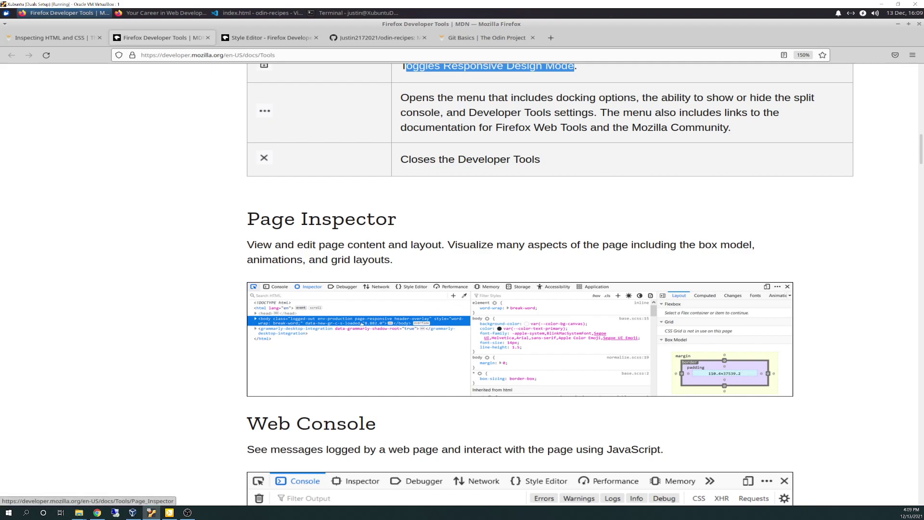
Return to the MDN Firefox Developer Tools docs and read through Page Inspector to Web Console.
left_click(64, 39)
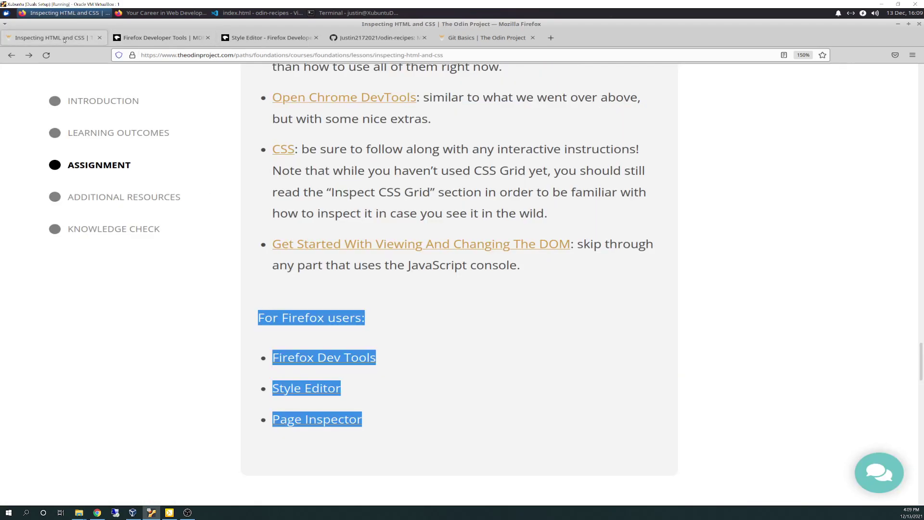
left_click(128, 39)
left_click(166, 13)
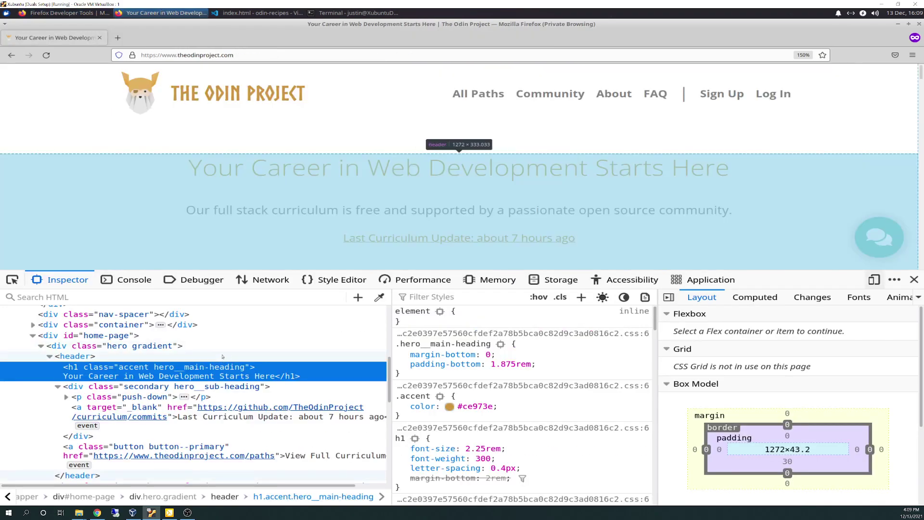
left_click(73, 14)
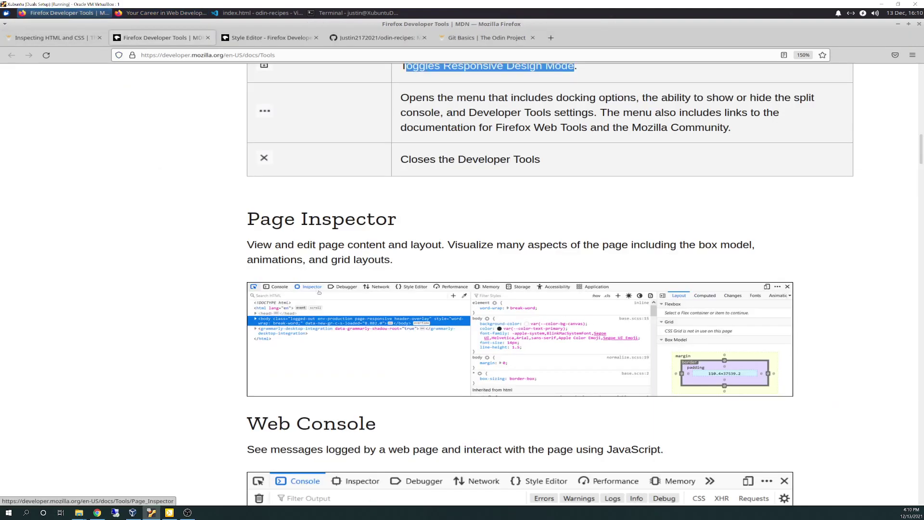
scroll(635, 260, "down", 3)
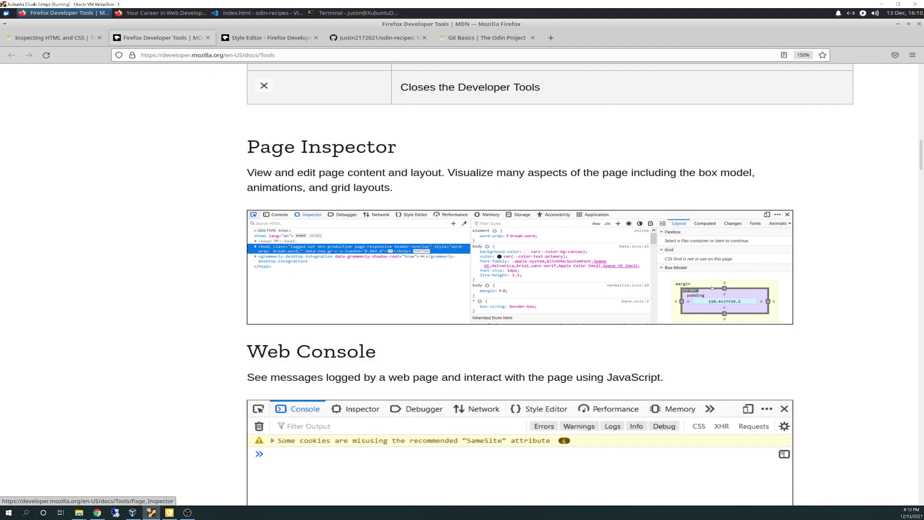
scroll(555, 180, "down", 2)
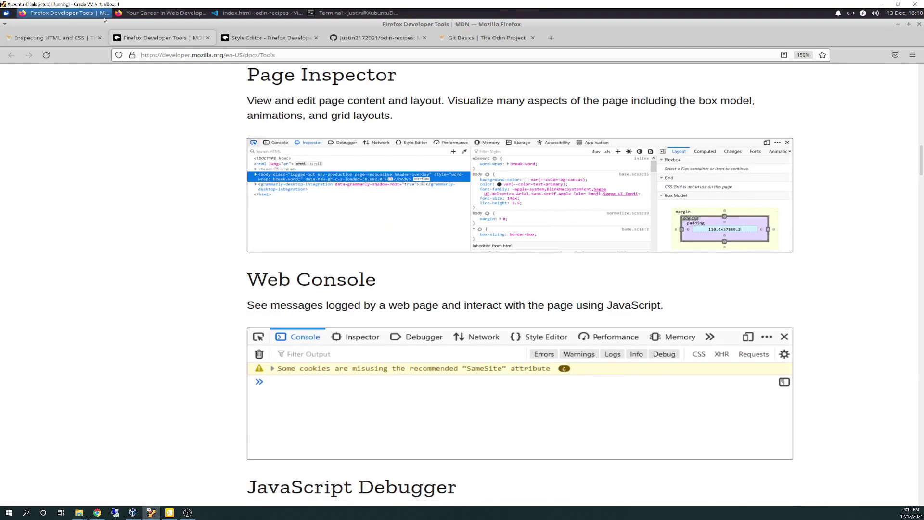
scroll(347, 182, "down", 5)
scroll(409, 190, "up", 2)
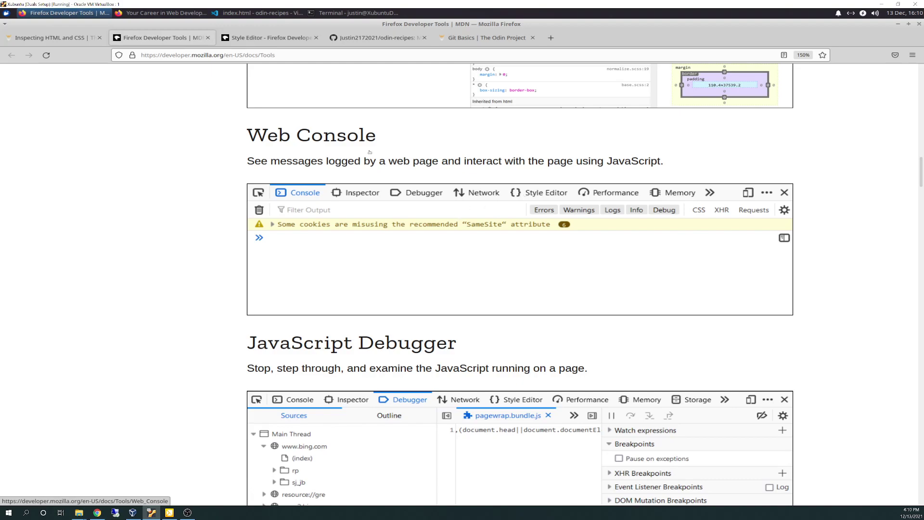
Show the Odin homepage's console warnings, then continue down the MDN Developer Tools docs.
left_click(166, 13)
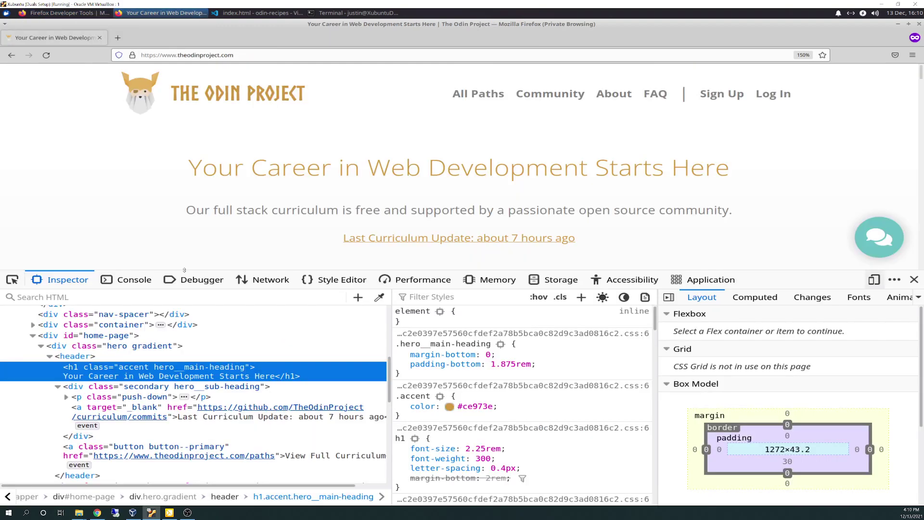
left_click(133, 280)
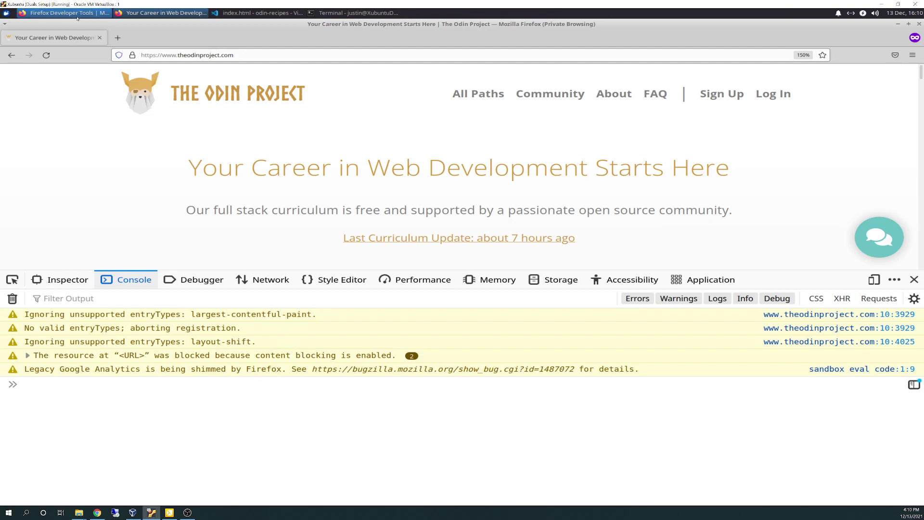
left_click(34, 13)
scroll(694, 360, "down", 3)
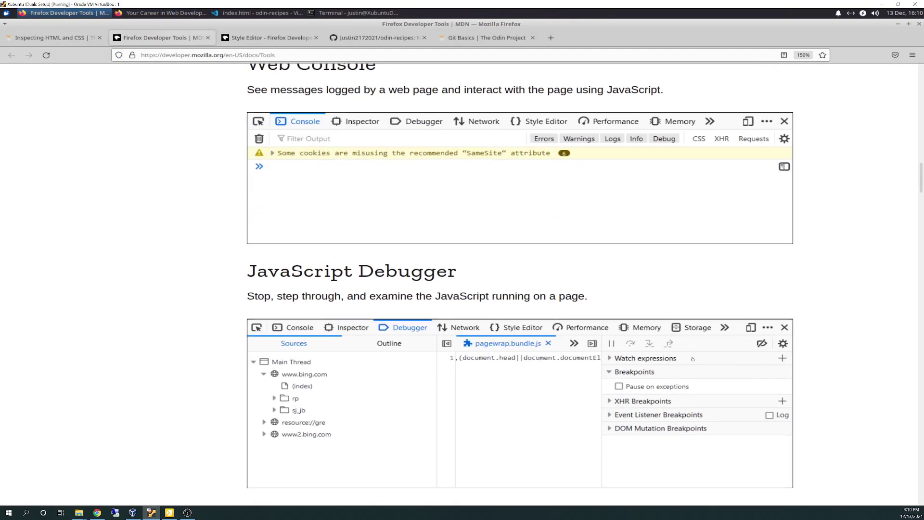
scroll(482, 319, "down", 2)
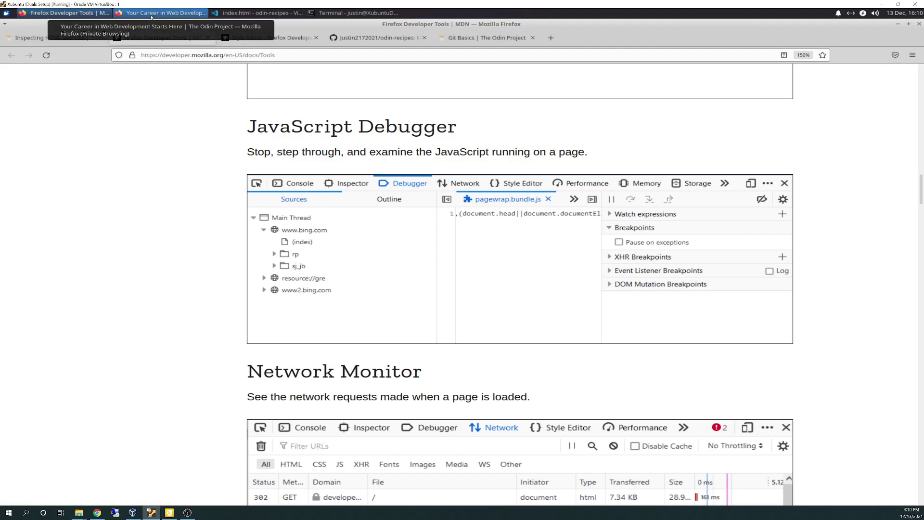
Bring the Odin Project window forward again after a brief switch to the recipes project in VS Code.
left_click(121, 14)
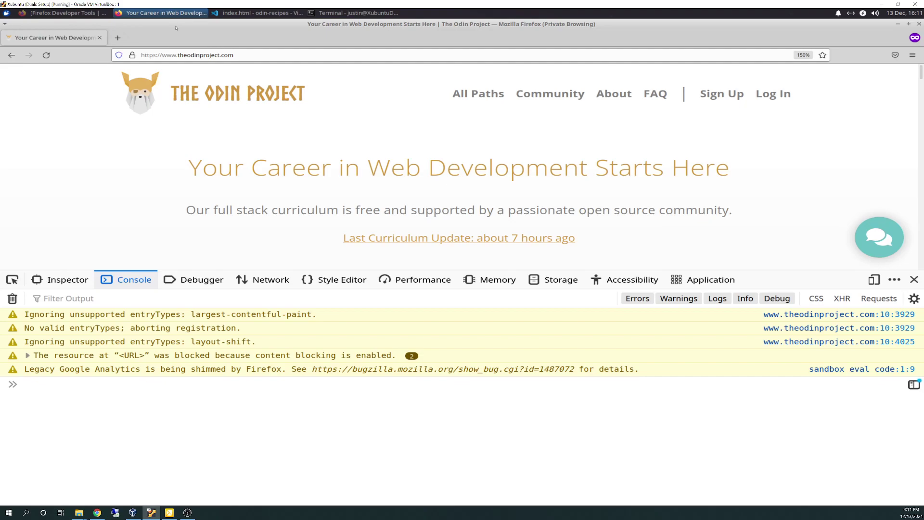
key("alt+Tab")
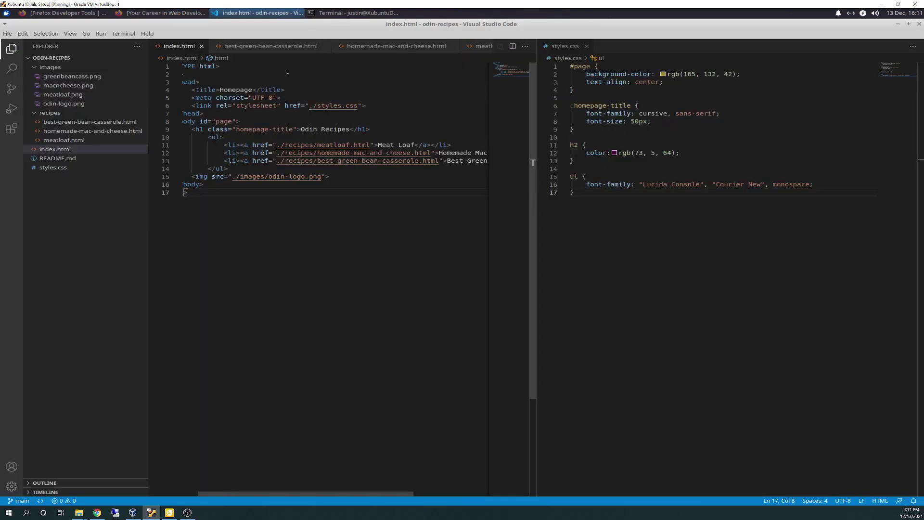
left_click(163, 15)
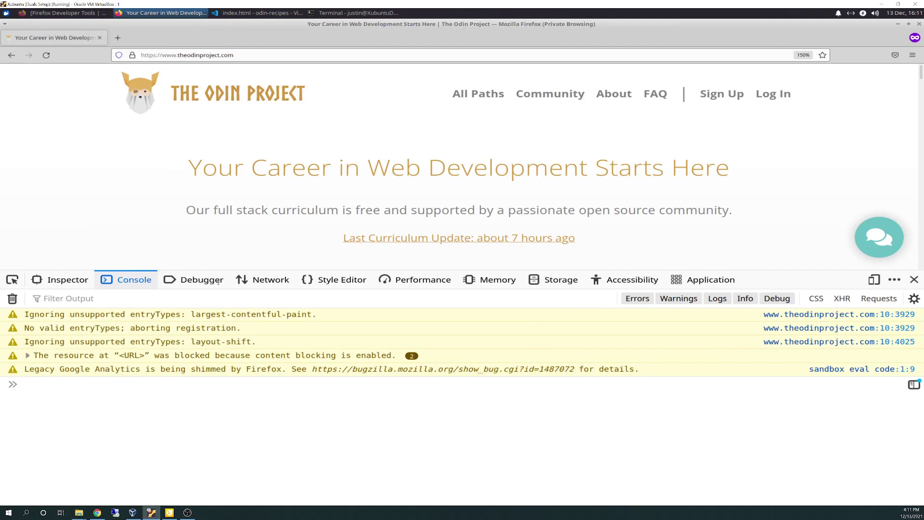
left_click(202, 279)
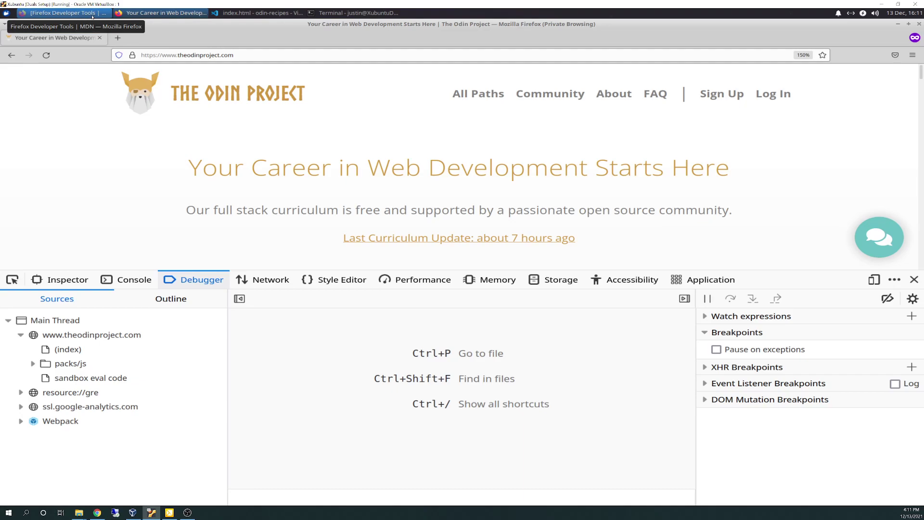
Scroll MDN to Network Monitor, then list the Odin homepage's 26 network requests (1.36 MB).
left_click(89, 14)
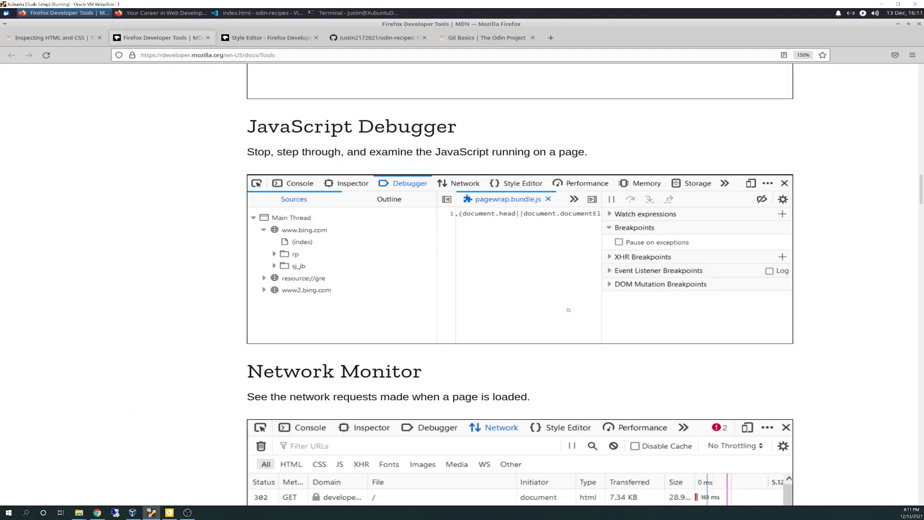
scroll(621, 310, "down", 5)
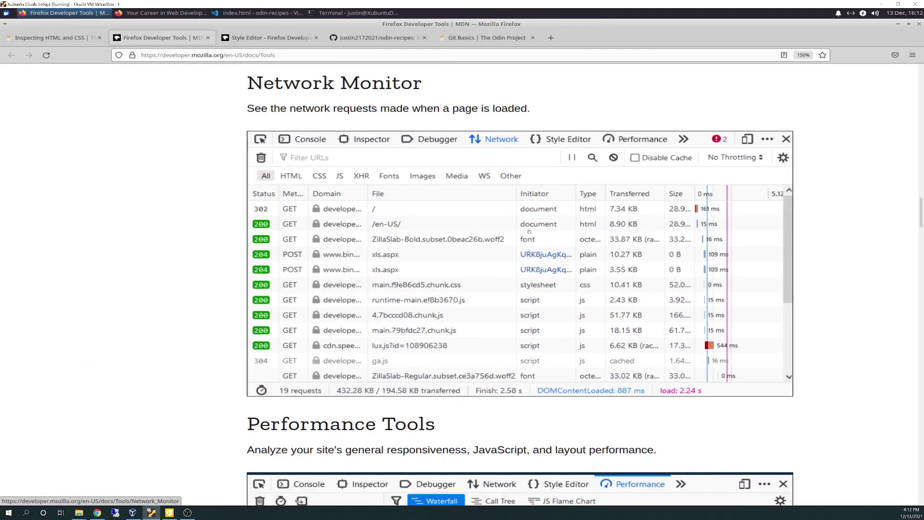
left_click(66, 37)
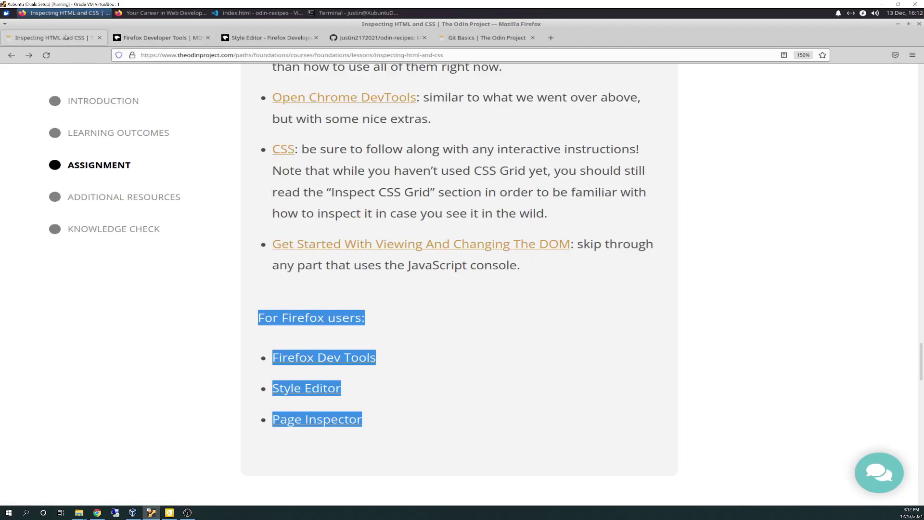
left_click(139, 43)
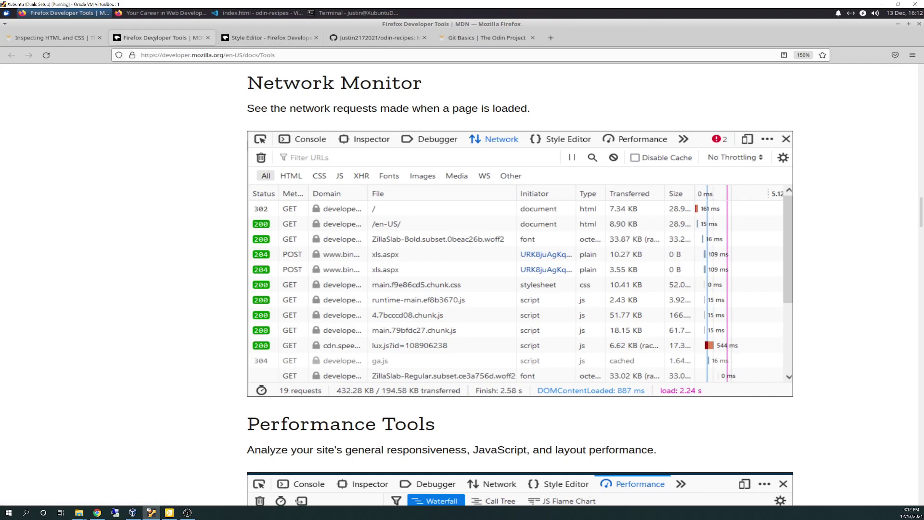
left_click(164, 13)
left_click(262, 279)
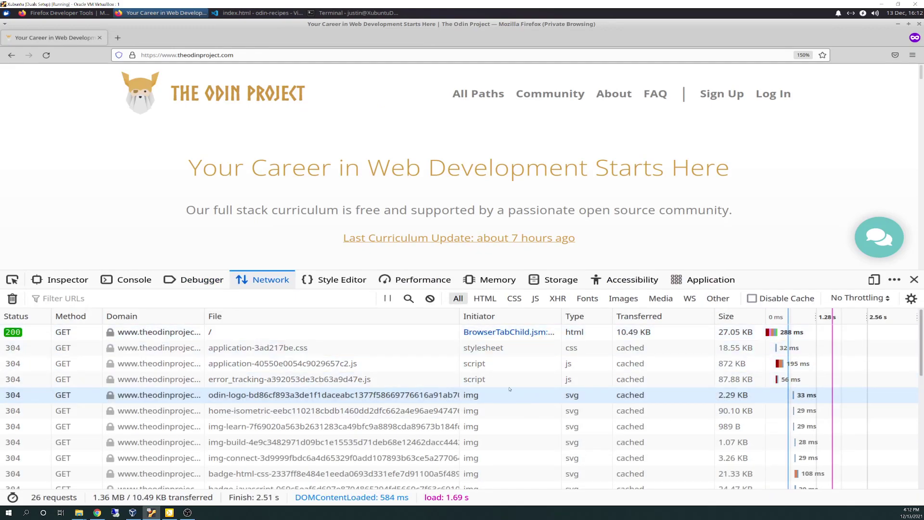
Scroll the Odin request list down to the blocked Facebook and New Relic tracking scripts.
scroll(501, 379, "down", 5)
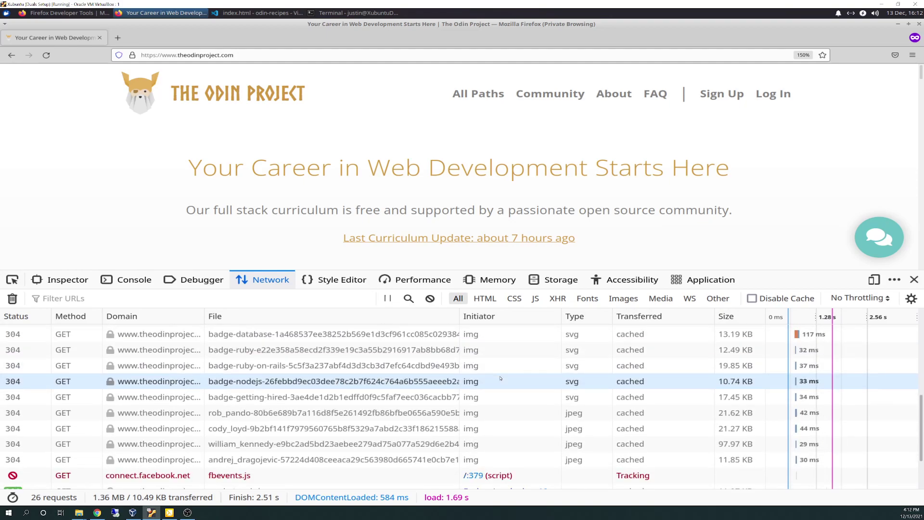
scroll(500, 379, "down", 3)
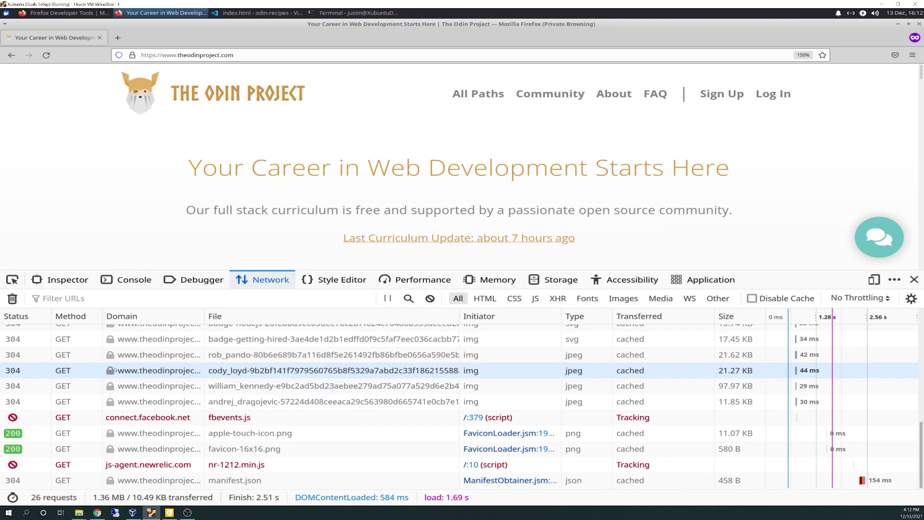
scroll(231, 382, "up", 8)
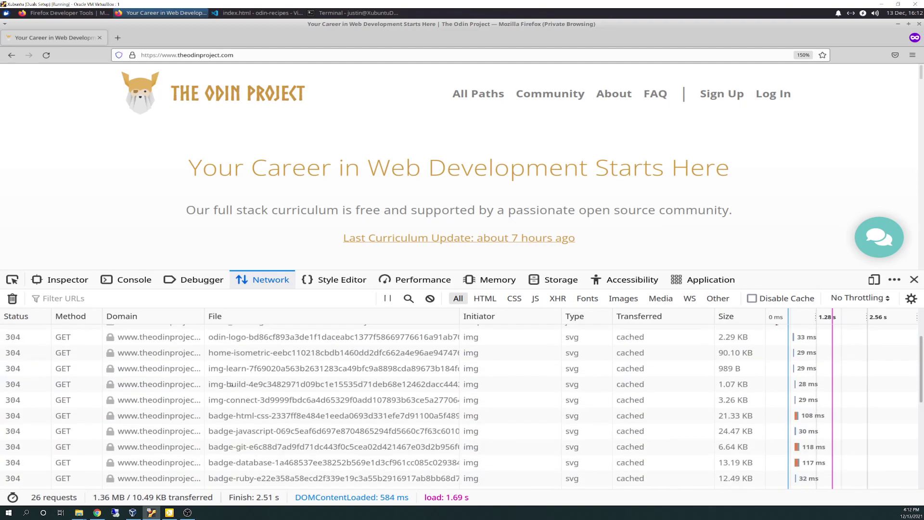
scroll(161, 370, "down", 10)
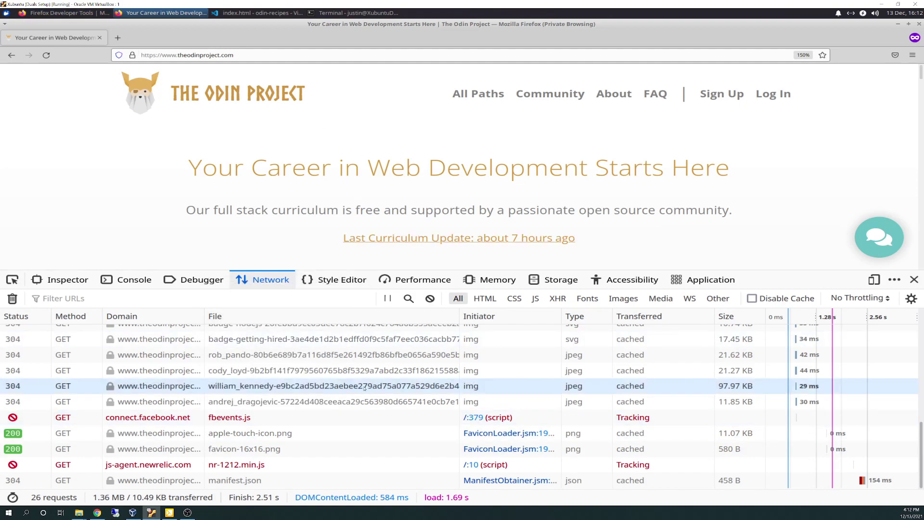
mouse_move(390, 435)
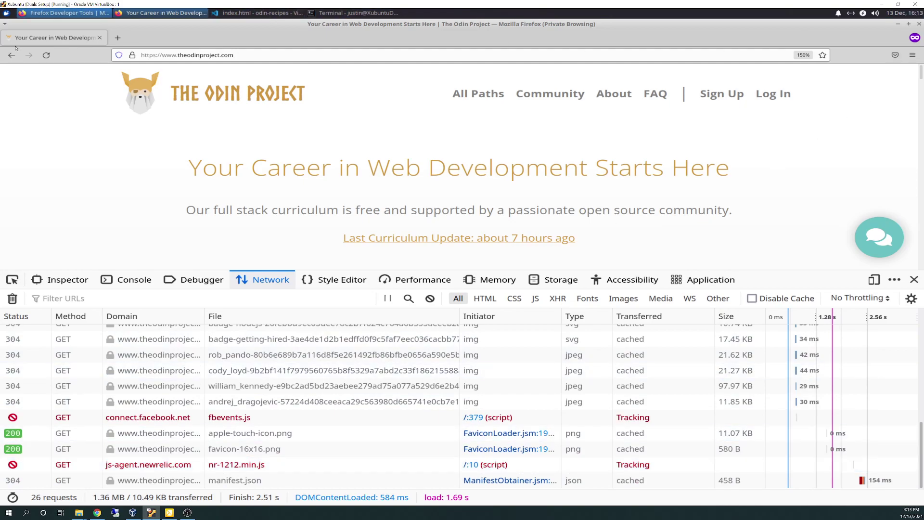
Scroll further down the MDN Firefox Developer Tools page.
left_click(68, 13)
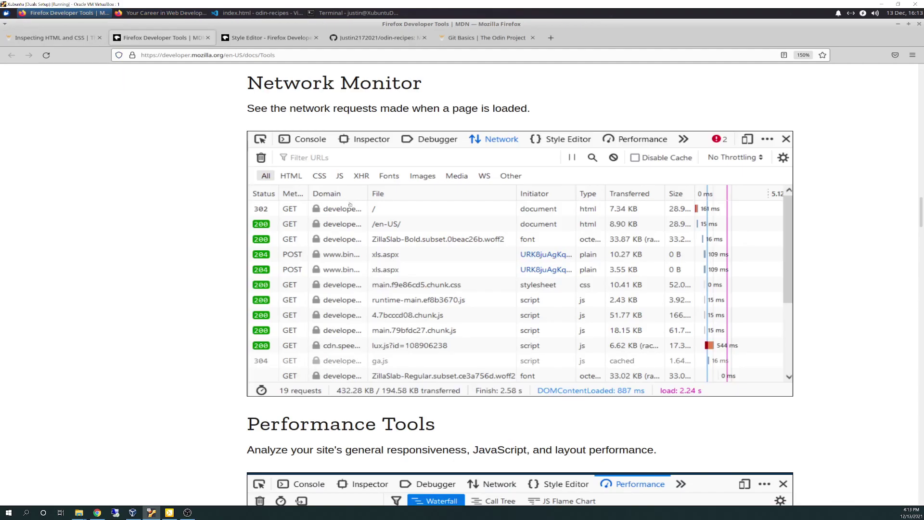
scroll(452, 312, "down", 2)
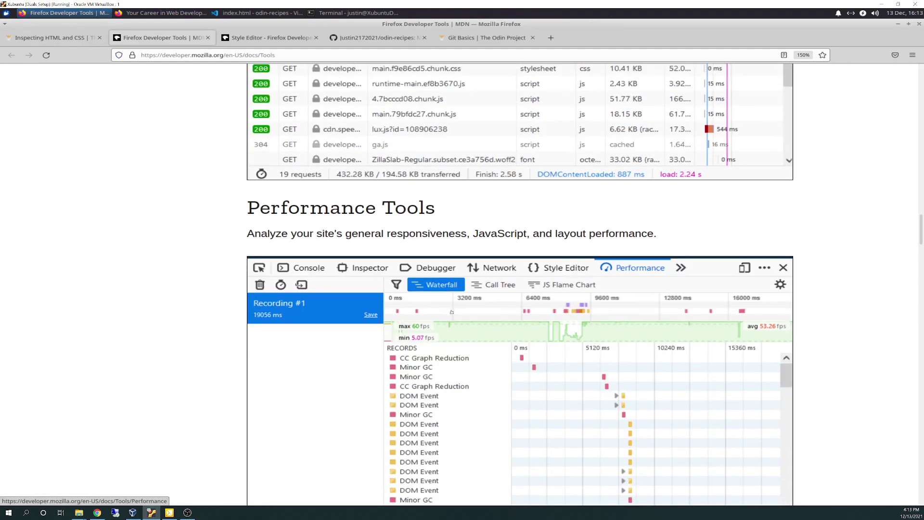
scroll(384, 272, "down", 3)
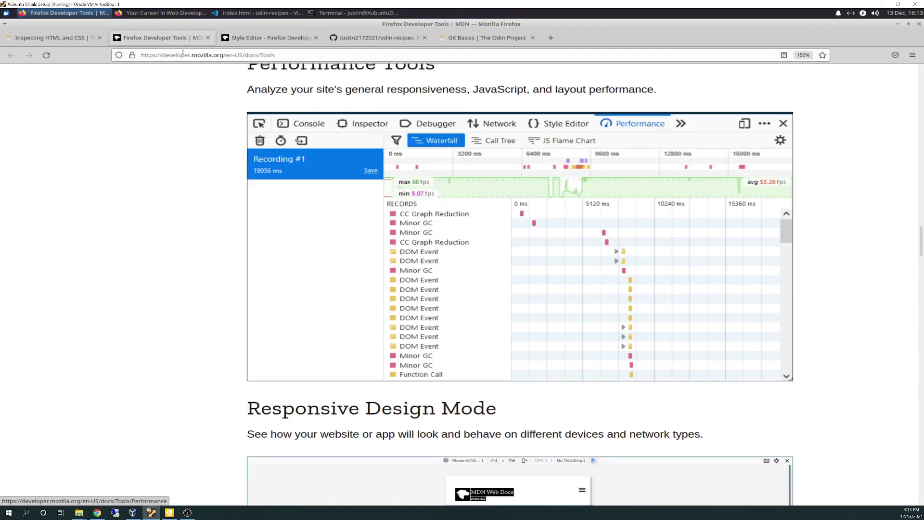
Show the Odin homepage's Performance panel with Recording #1, checking its context menu without choosing.
left_click(181, 15)
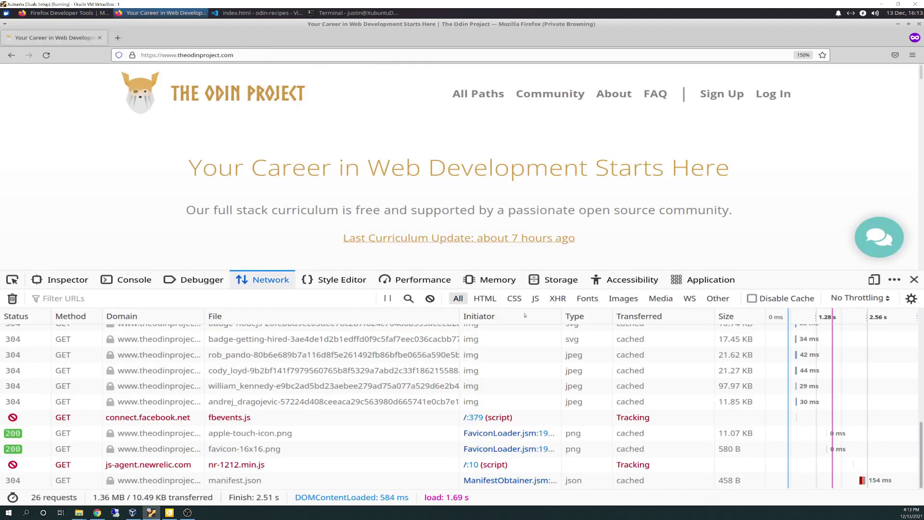
left_click(412, 284)
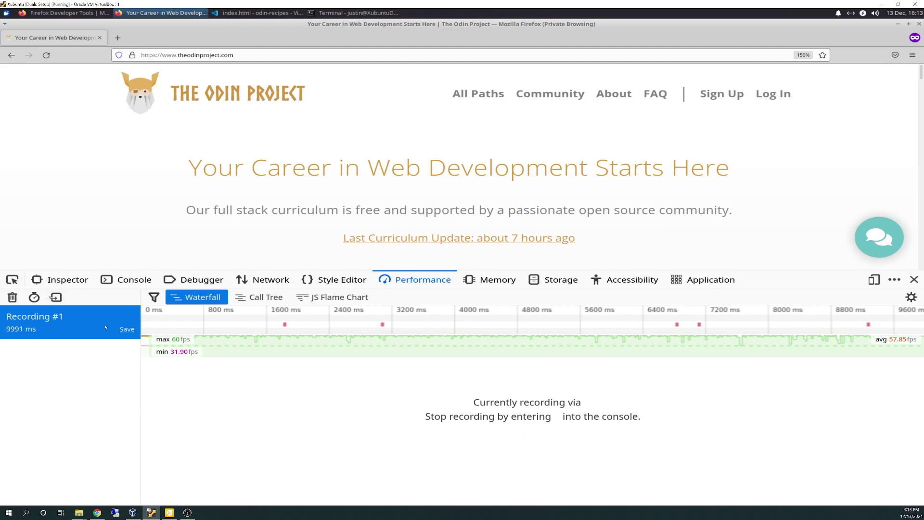
right_click(58, 325)
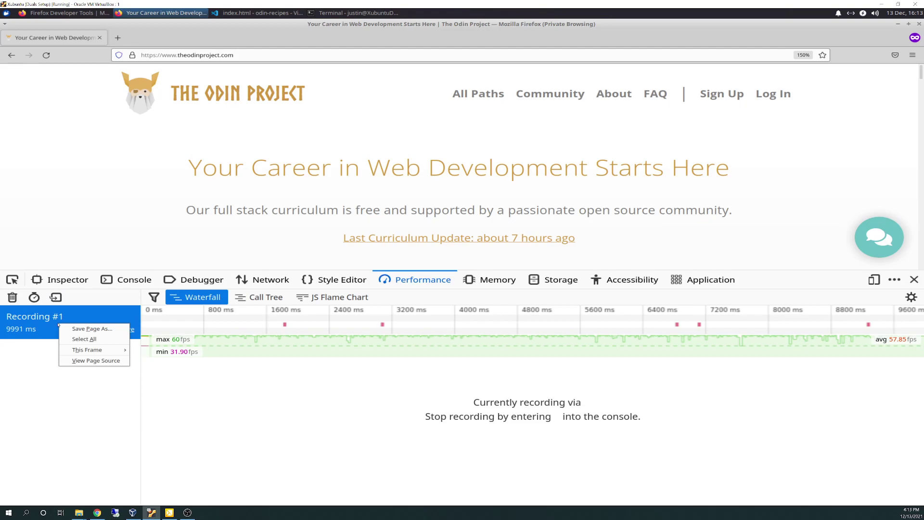
left_click(180, 437)
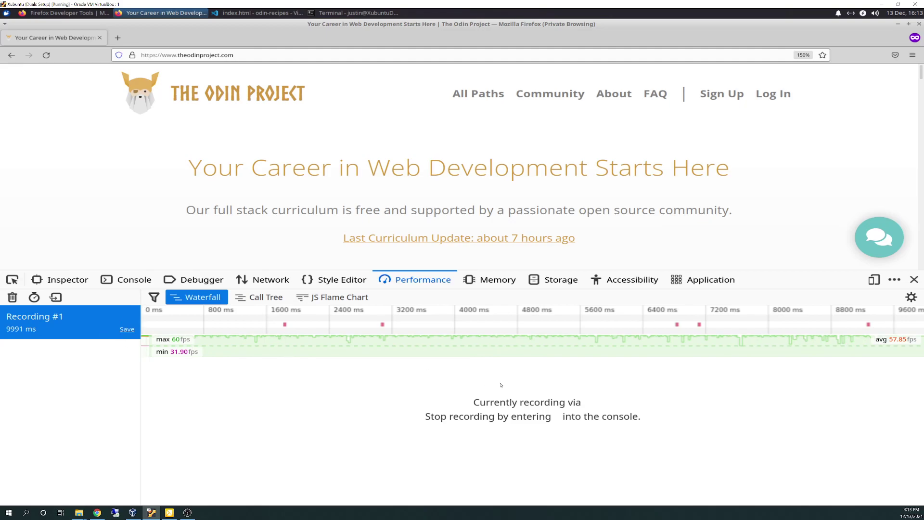
Minimize the Odin window and scroll MDN to the Accessibility inspector section.
left_click(176, 17)
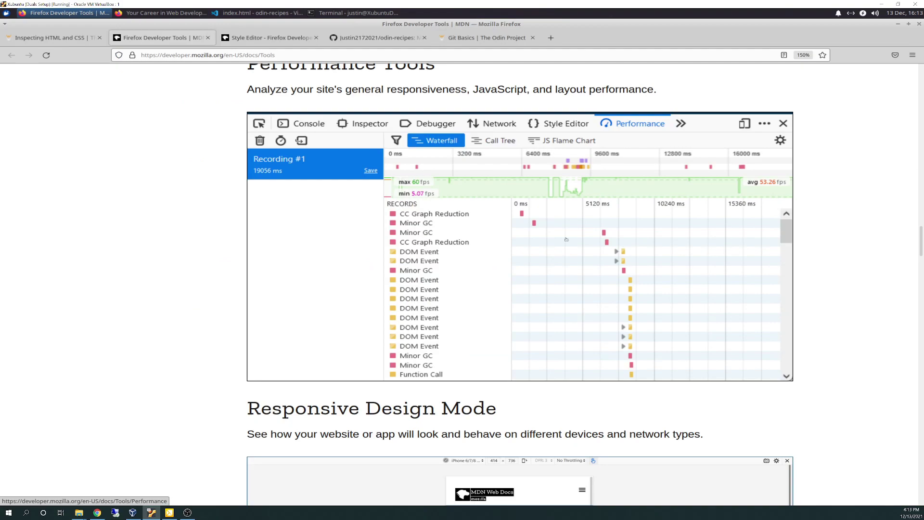
scroll(581, 337, "down", 2)
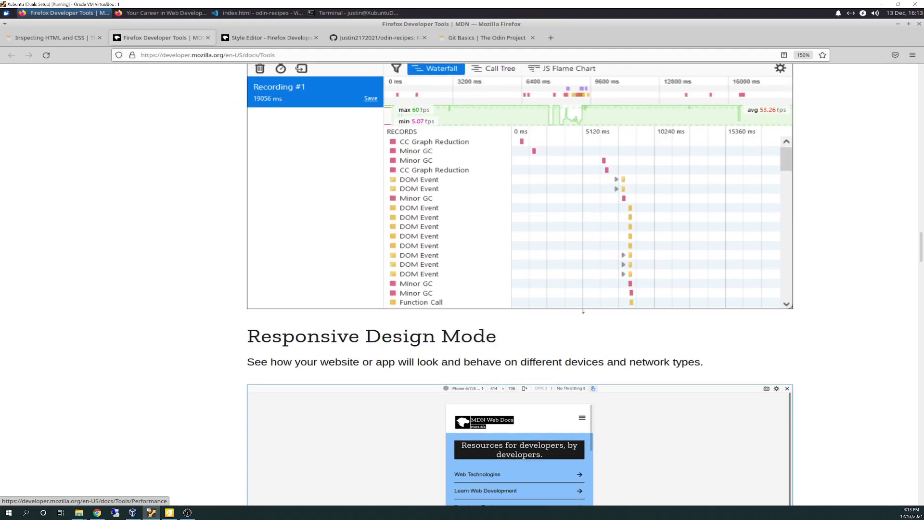
scroll(557, 242, "down", 4)
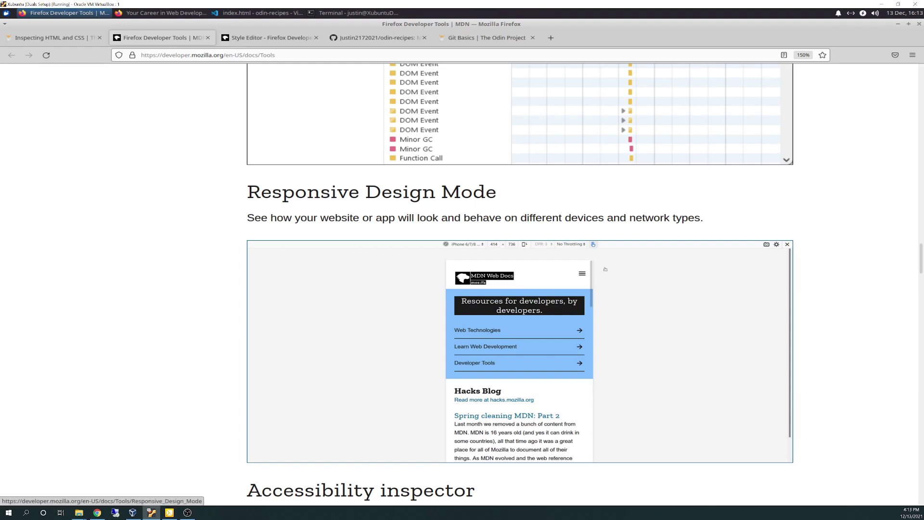
scroll(577, 255, "down", 9)
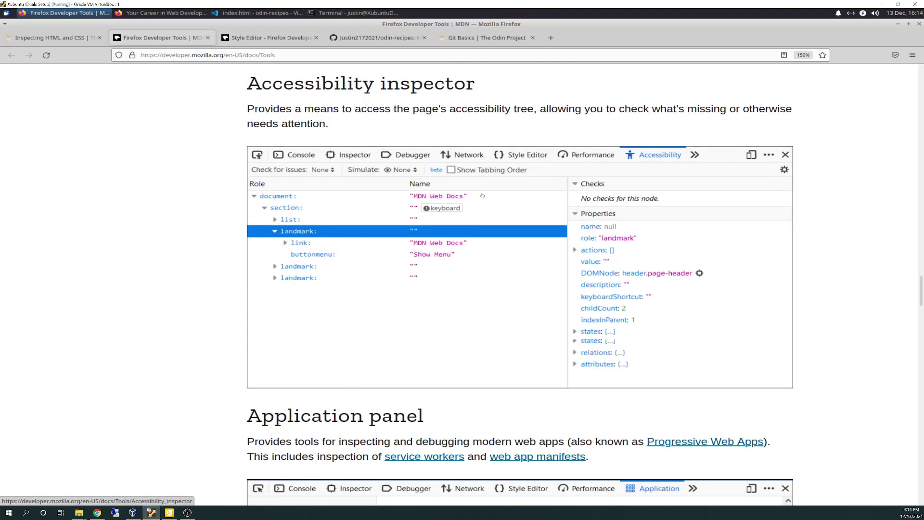
Open the Odin homepage's accessibility tree and expand the document down to the chat section.
left_click(139, 13)
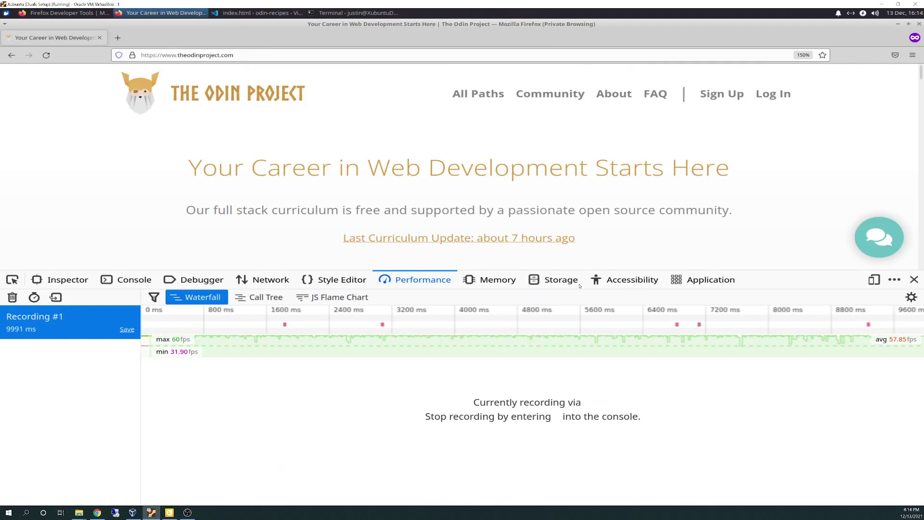
left_click(625, 280)
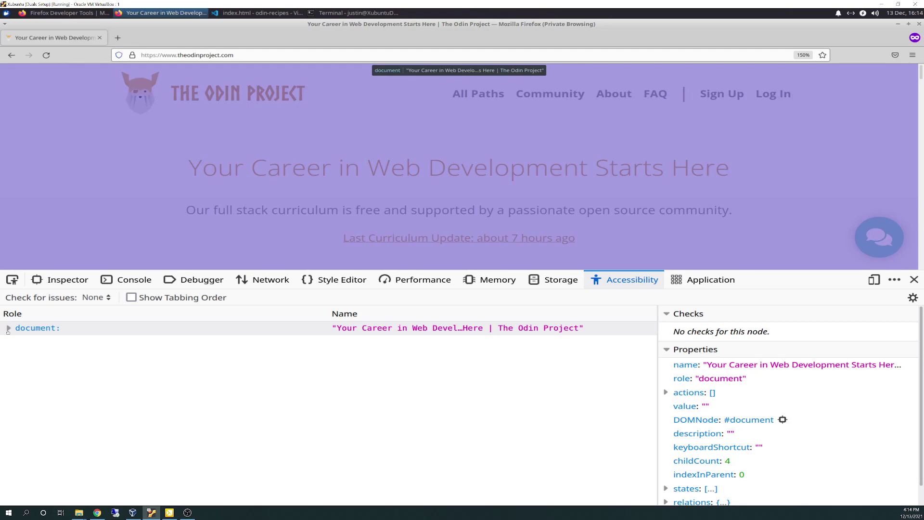
left_click(8, 328)
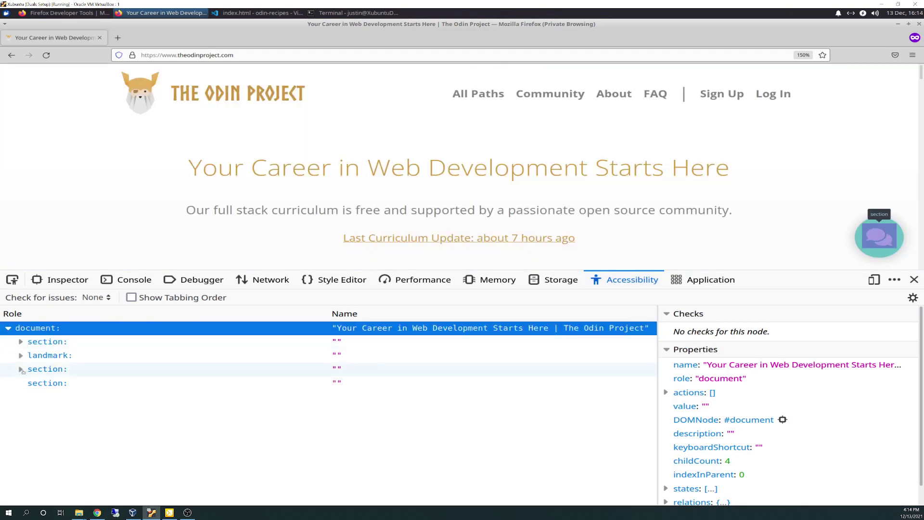
left_click(21, 369)
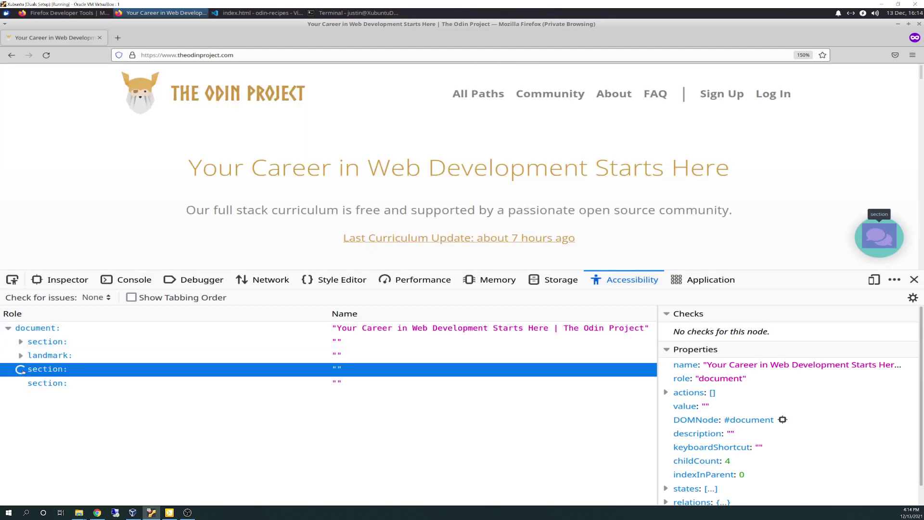
Expand the chat link's text container and select its statictext, showing the failing 2.13 contrast.
left_click(38, 386)
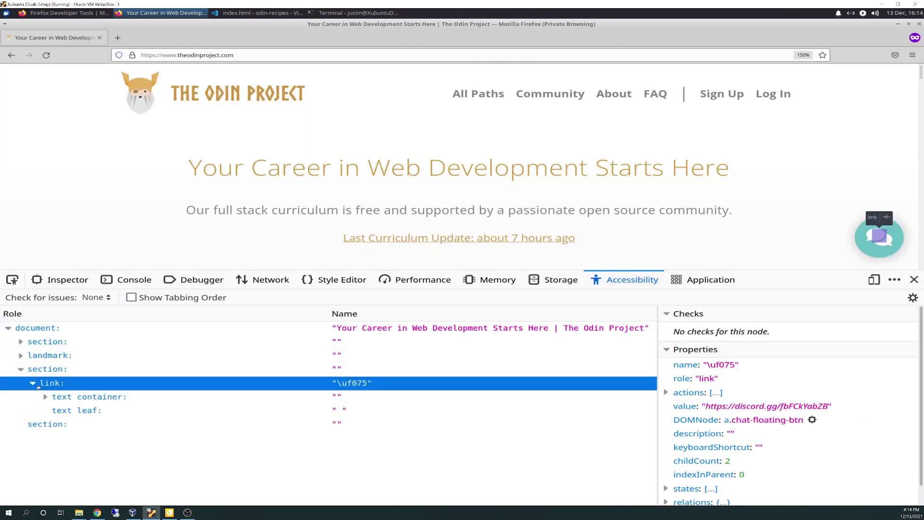
left_click(142, 411)
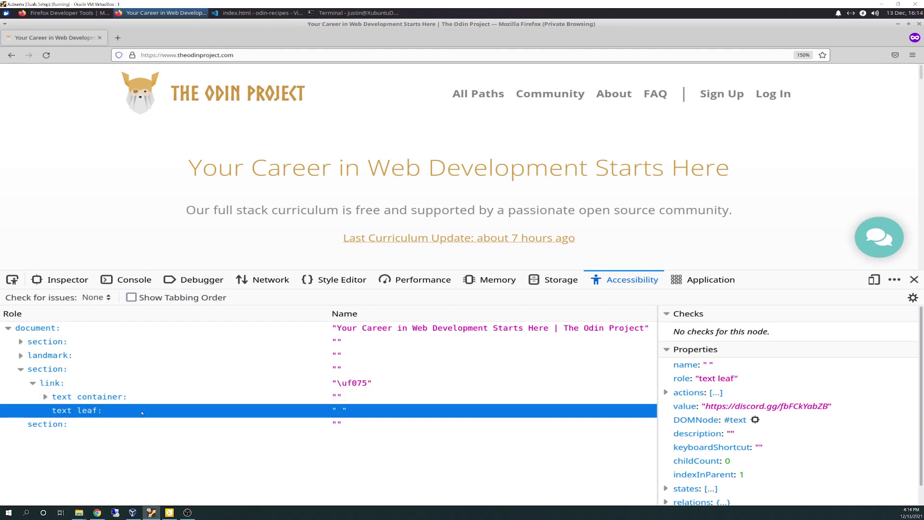
left_click(91, 398)
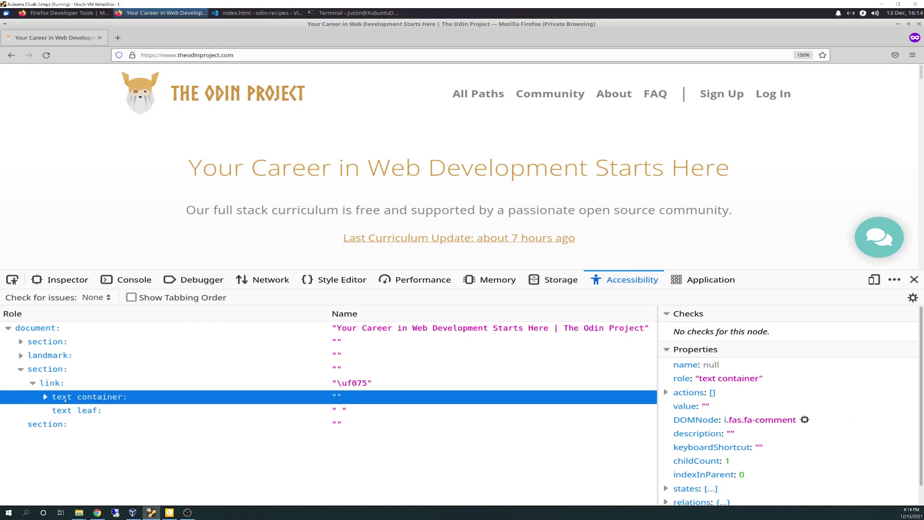
left_click(45, 396)
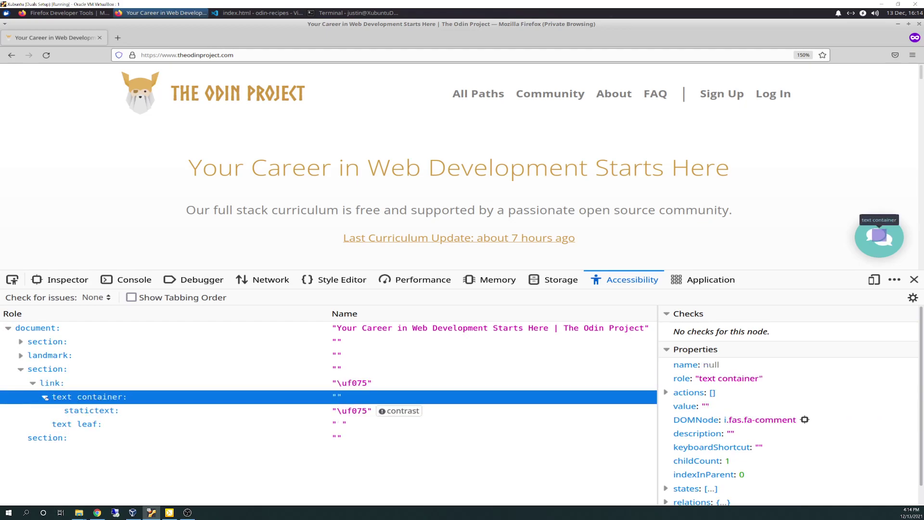
left_click(87, 416)
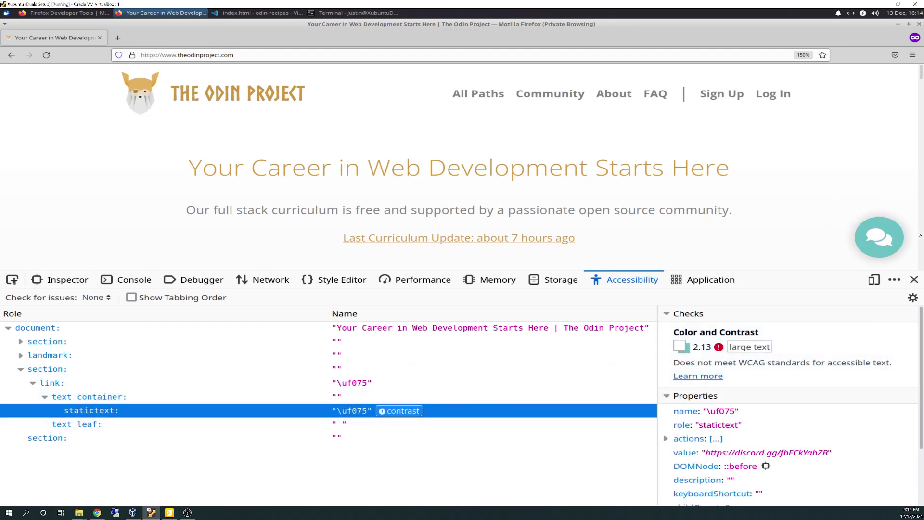
mouse_move(884, 238)
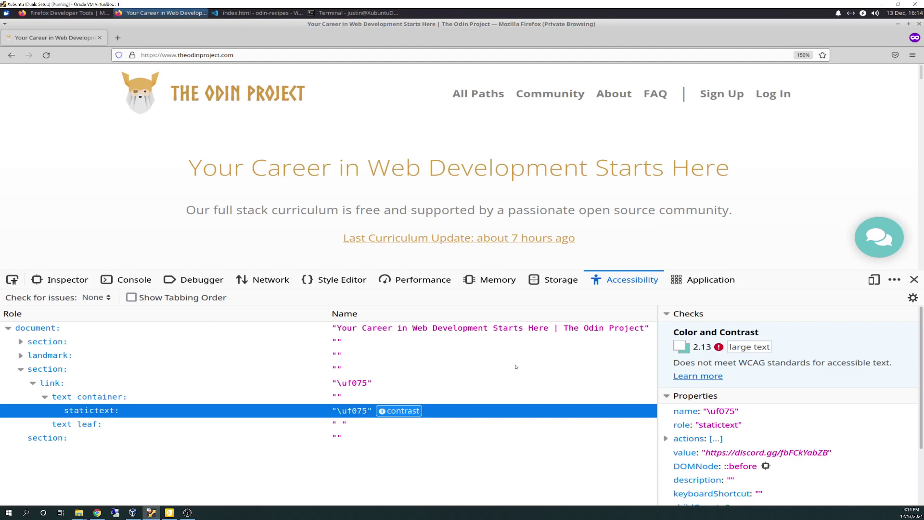
mouse_move(365, 415)
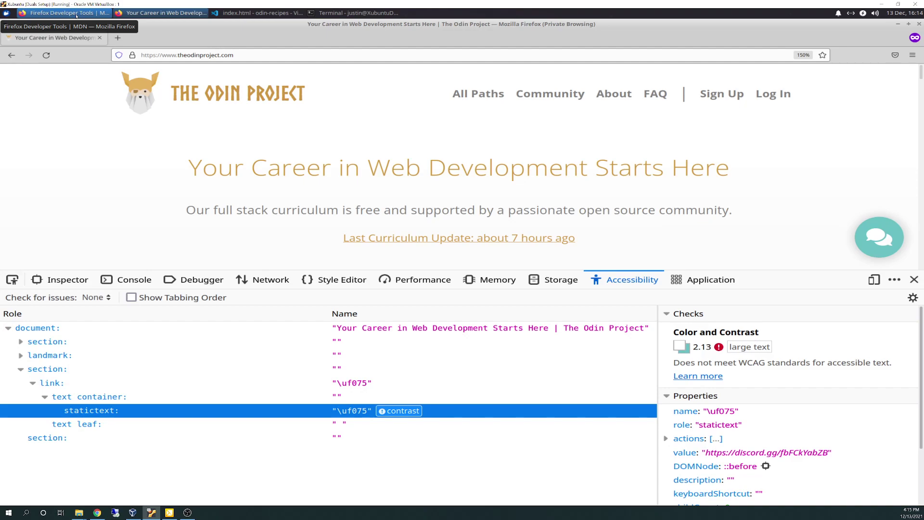
Scroll MDN to the Application panel section, briefly checking the Inspecting HTML and CSS lesson tab.
left_click(83, 16)
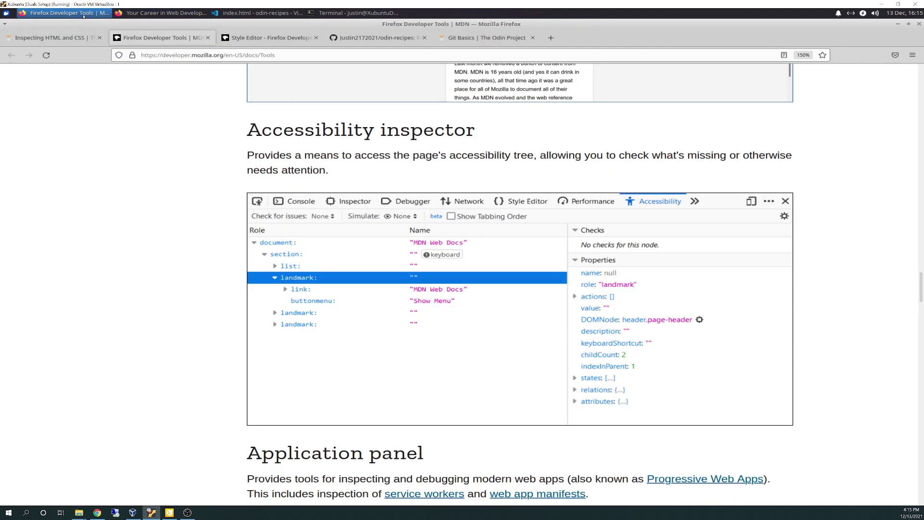
scroll(533, 313, "down", 5)
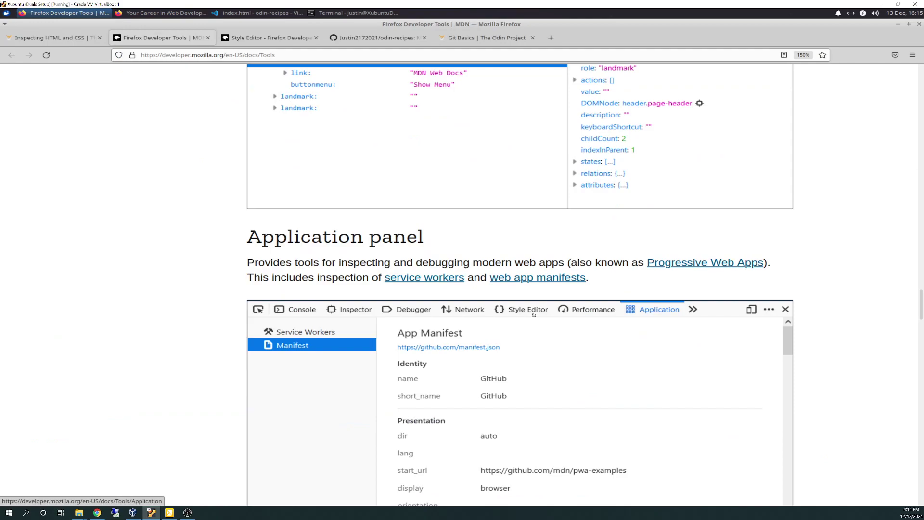
scroll(533, 314, "down", 4)
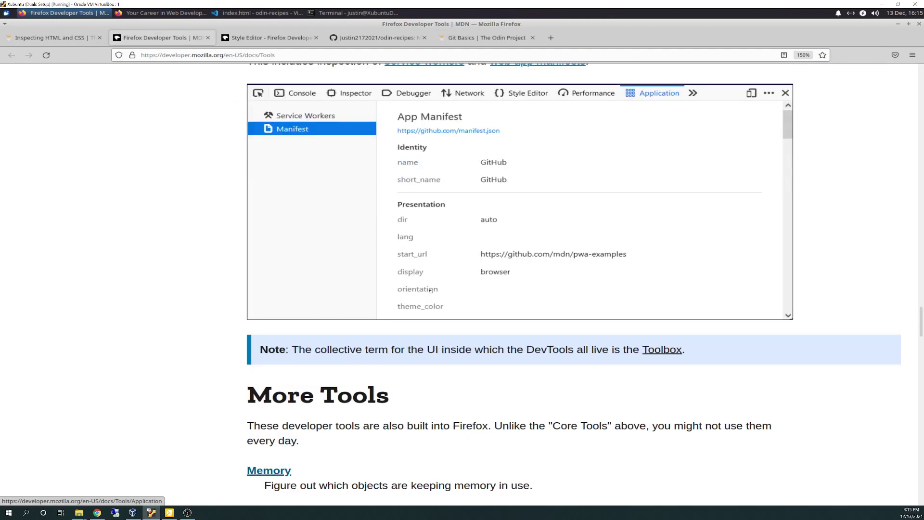
scroll(430, 289, "up", 1)
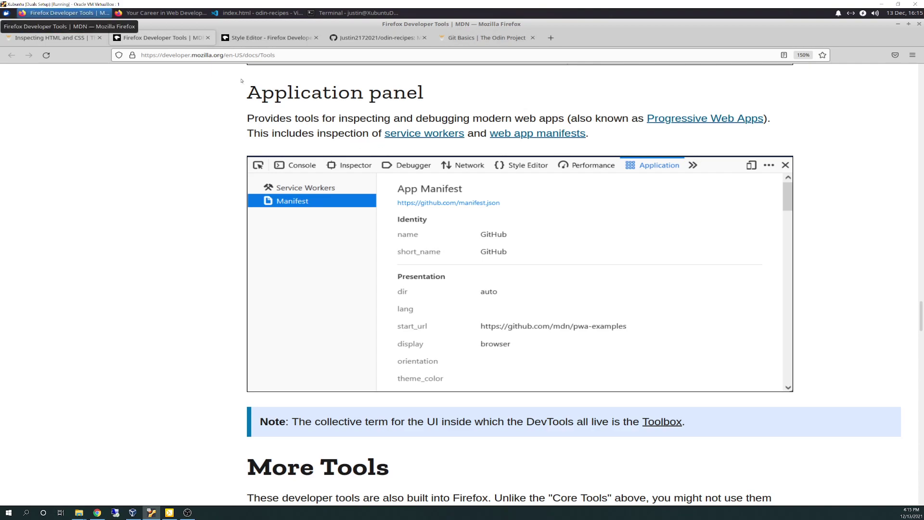
key("ctrl+Page_Up")
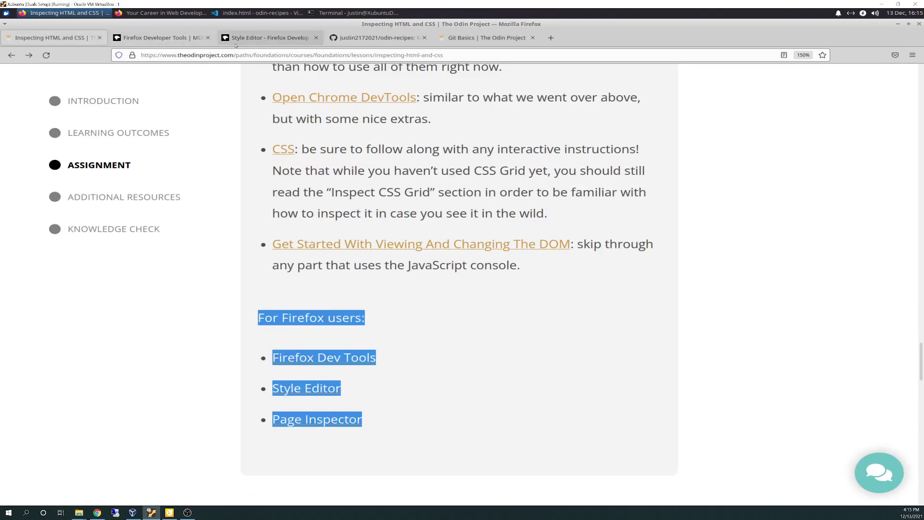
left_click(182, 39)
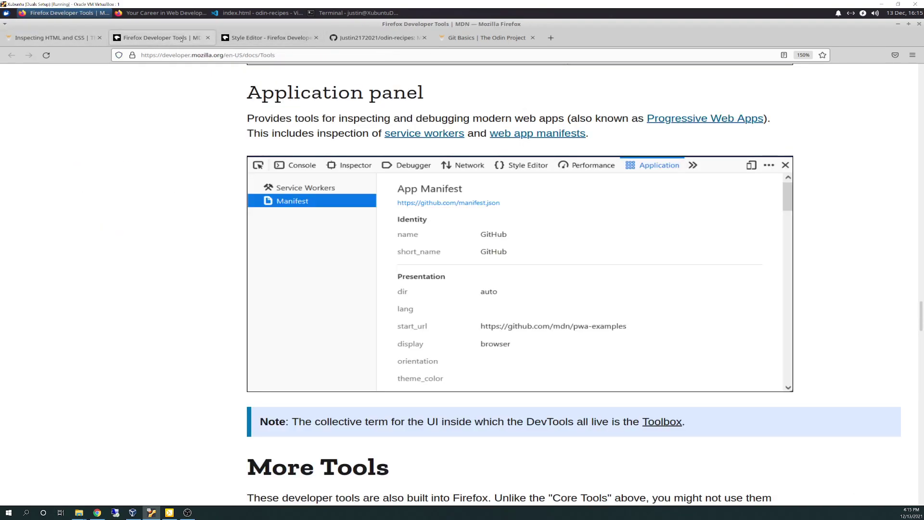
Review the Odin site's app manifest in the Application panel, then its Service Workers.
left_click(166, 13)
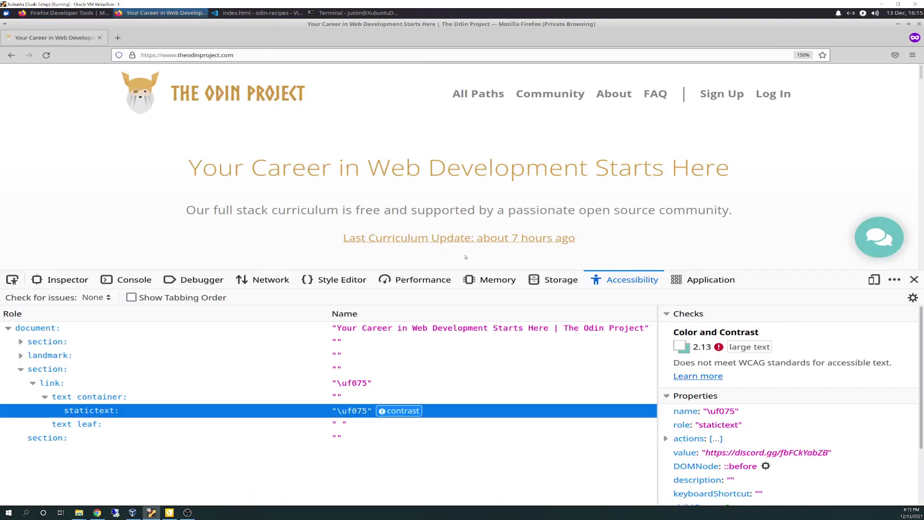
left_click(695, 286)
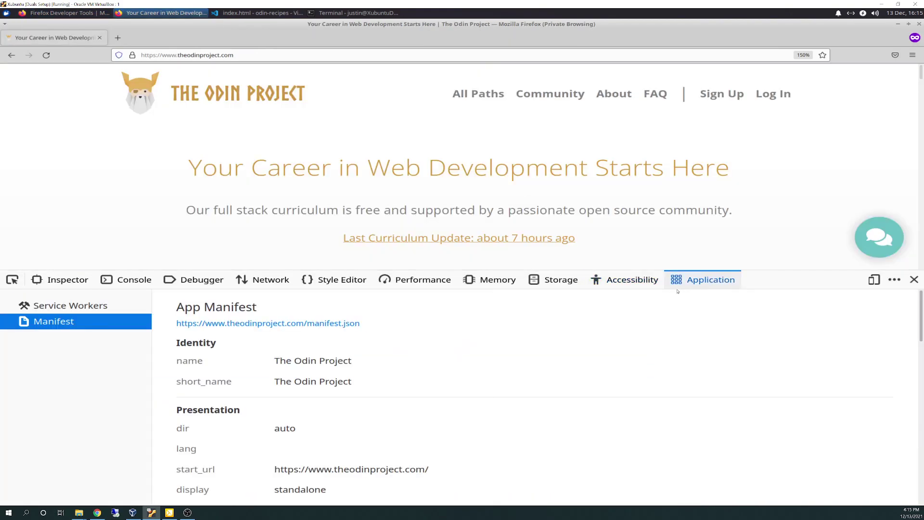
scroll(363, 387, "down", 4)
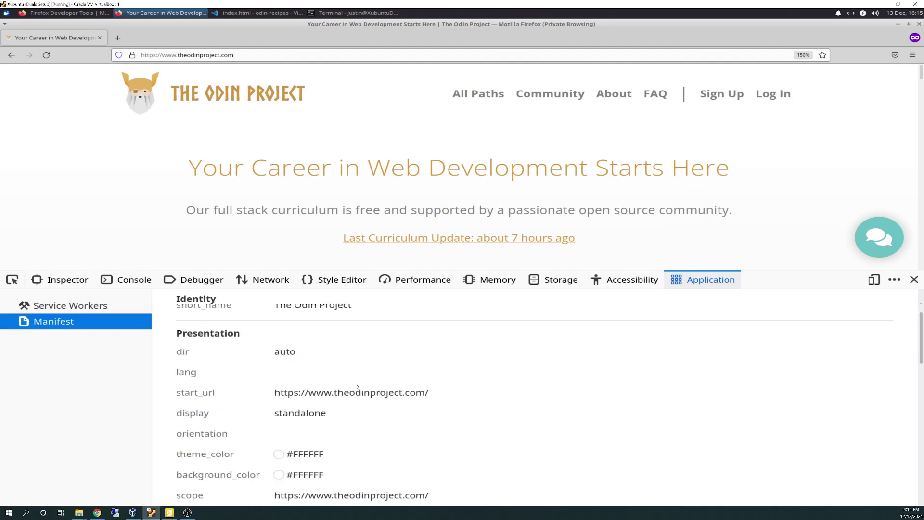
scroll(363, 387, "down", 10)
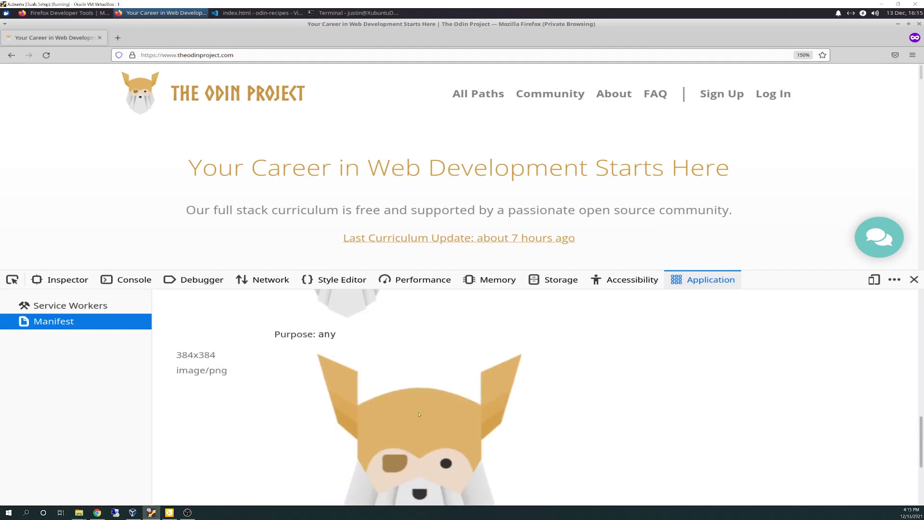
scroll(419, 414, "up", 5)
left_click(70, 305)
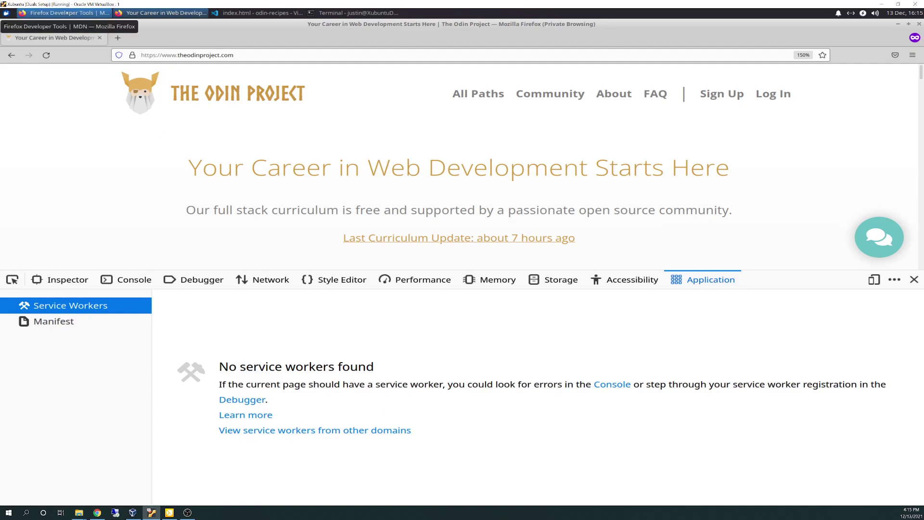
Scroll the MDN docs down to the More Tools list.
left_click(84, 13)
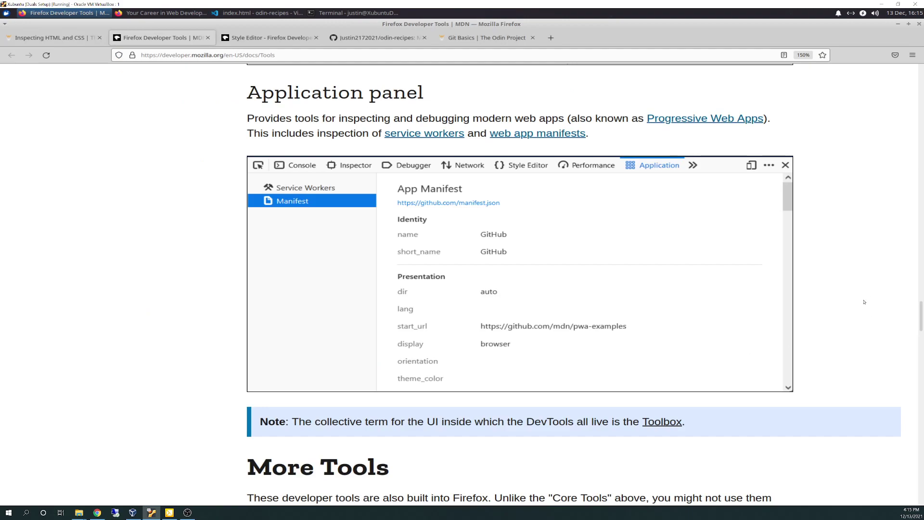
scroll(850, 313, "down", 3)
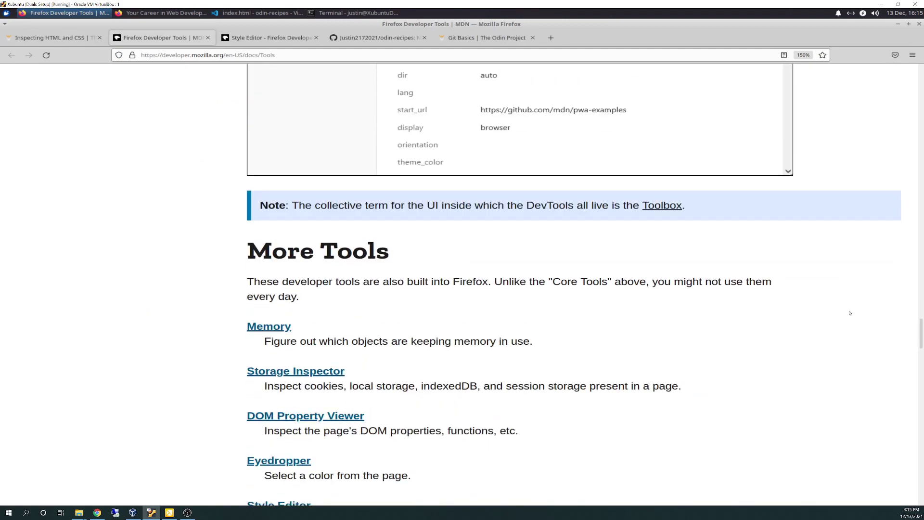
scroll(809, 336, "down", 1)
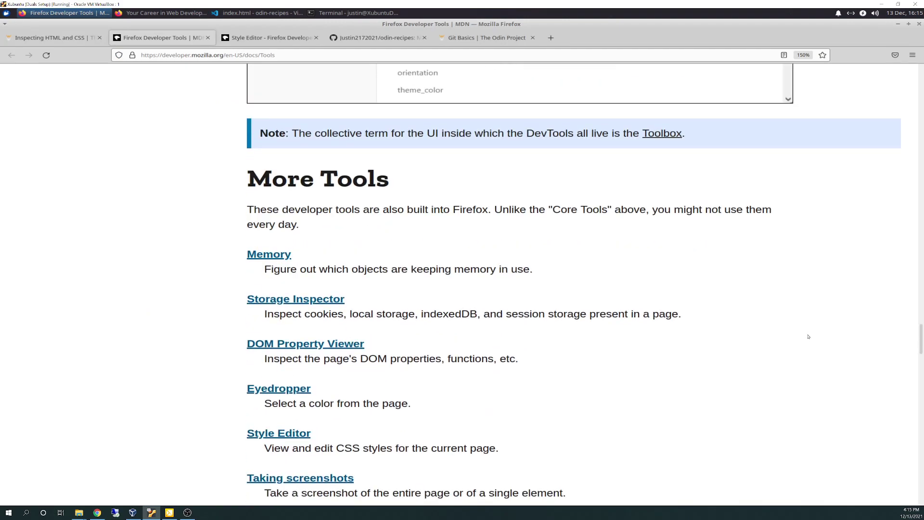
key("ctrl+Tab")
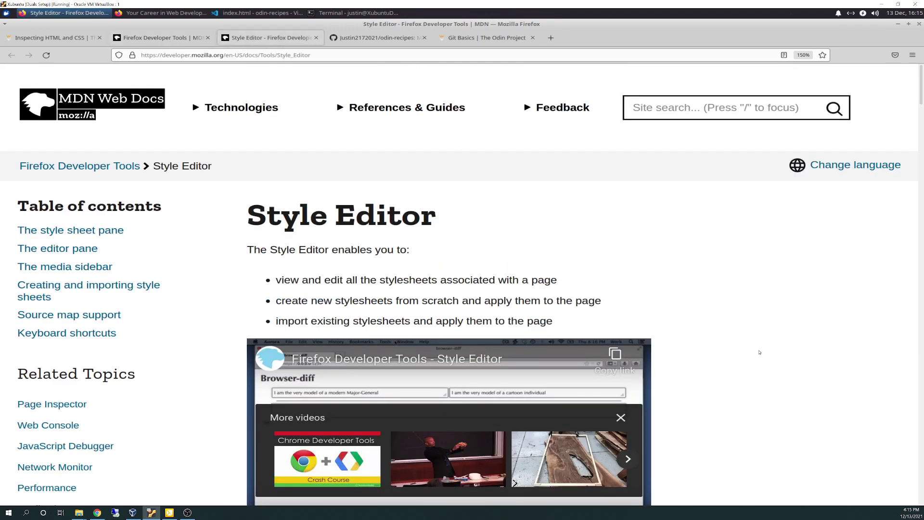
scroll(759, 352, "down", 4)
scroll(759, 355, "down", 1)
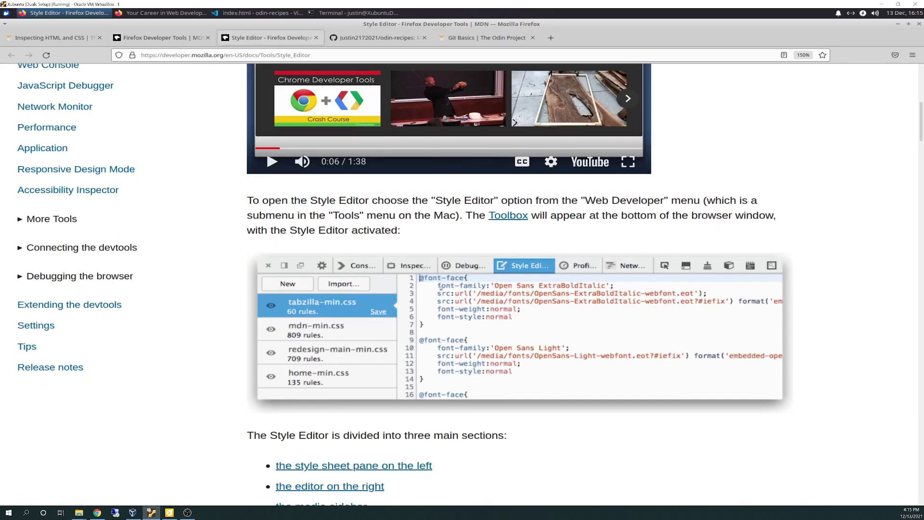
scroll(590, 318, "down", 12)
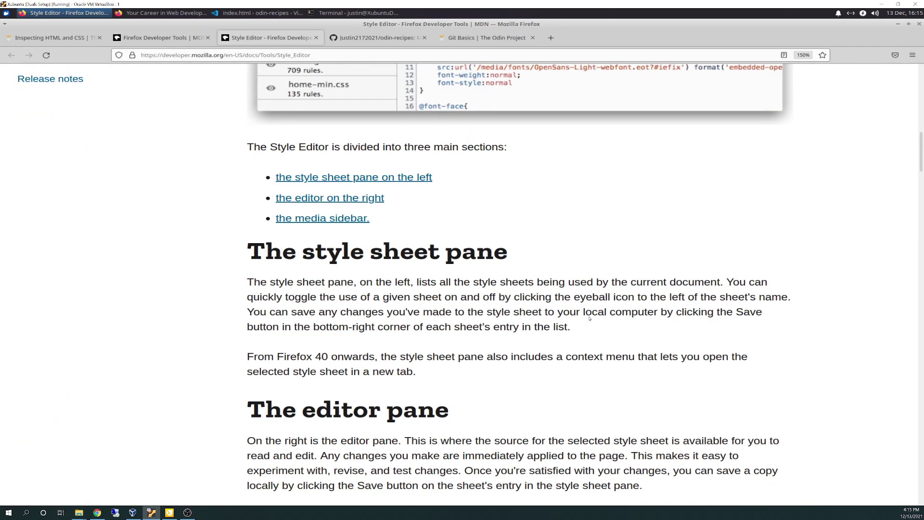
scroll(589, 319, "down", 3)
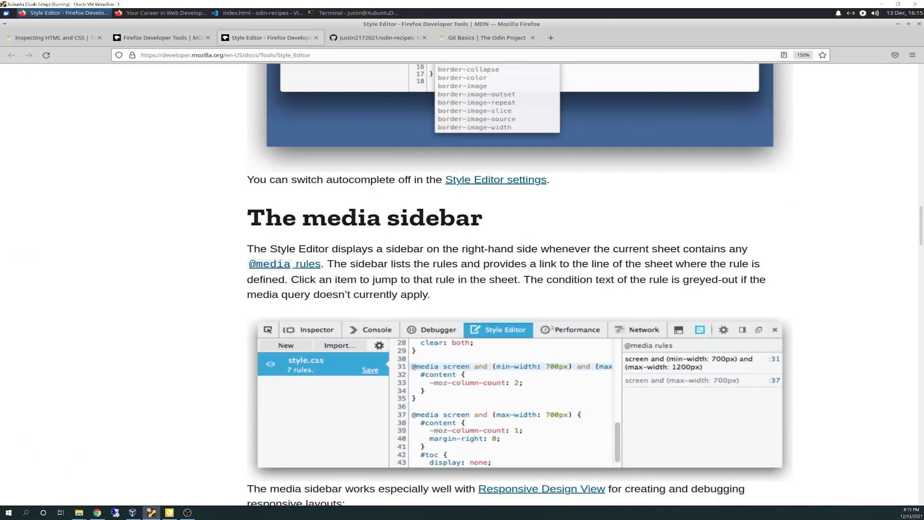
scroll(385, 325, "down", 2)
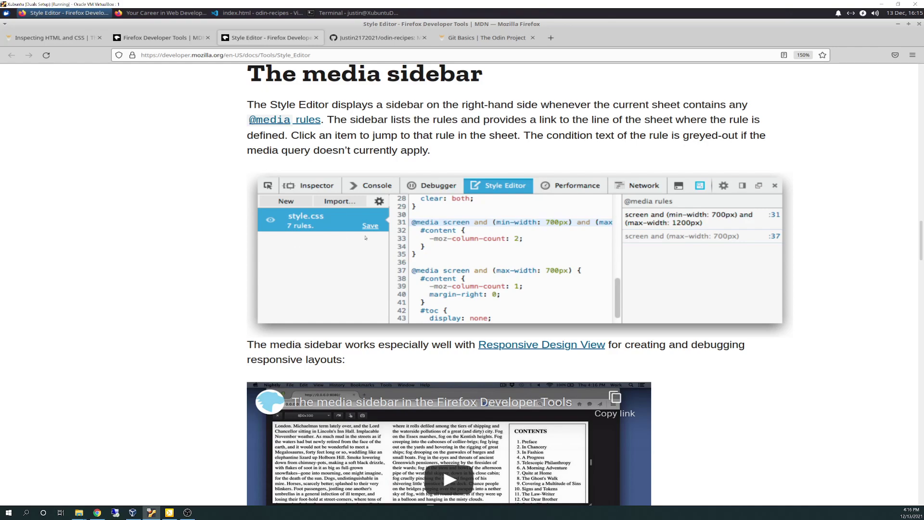
Open the Style Editor for the Odin Project homepage after checking the MDN Style Editor page.
left_click(62, 39)
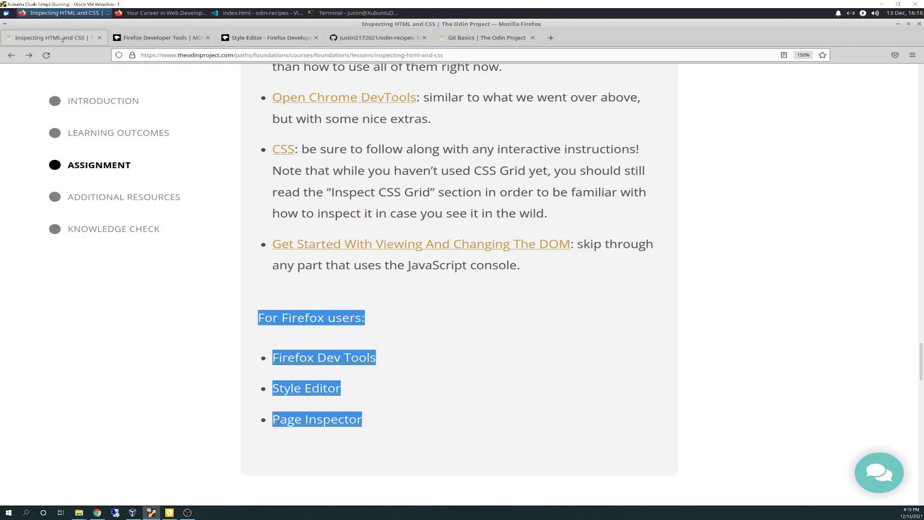
left_click(145, 38)
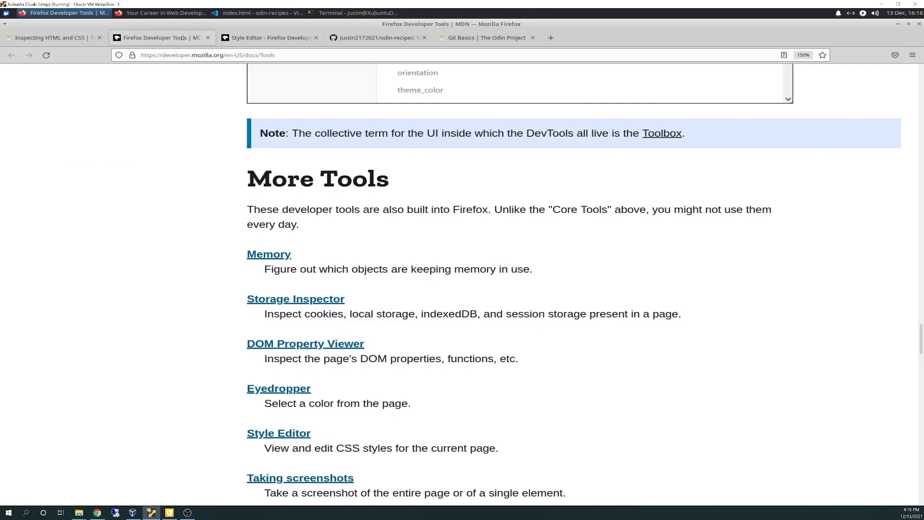
left_click(308, 41)
left_click(163, 13)
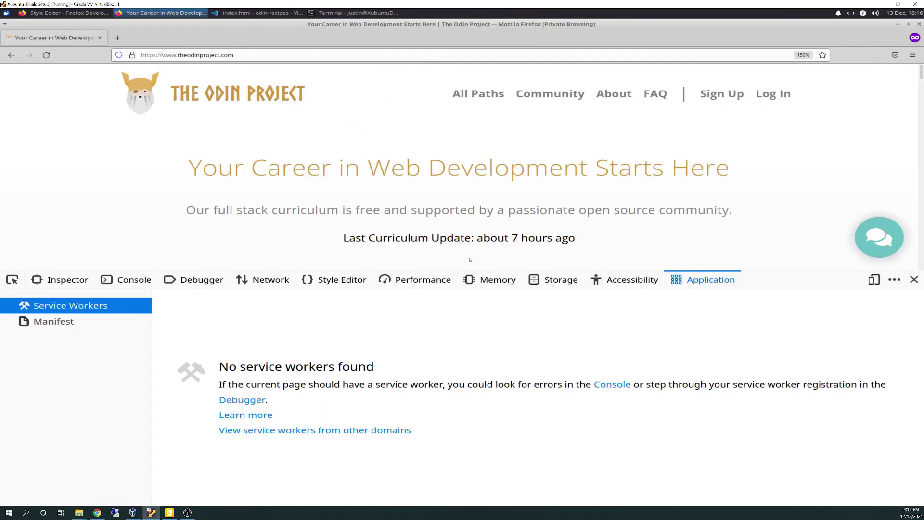
left_click(332, 282)
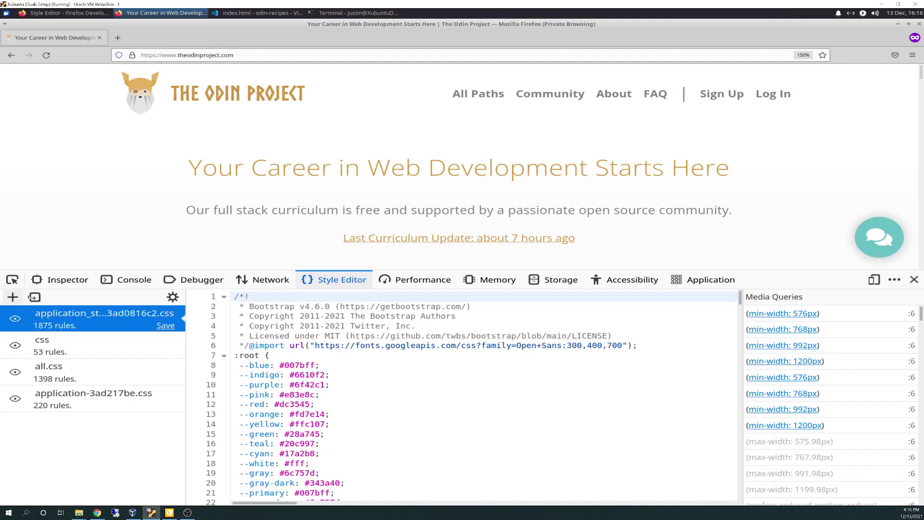
Add new style sheet #1 containing the rule * { color: blue; }.
left_click(13, 297)
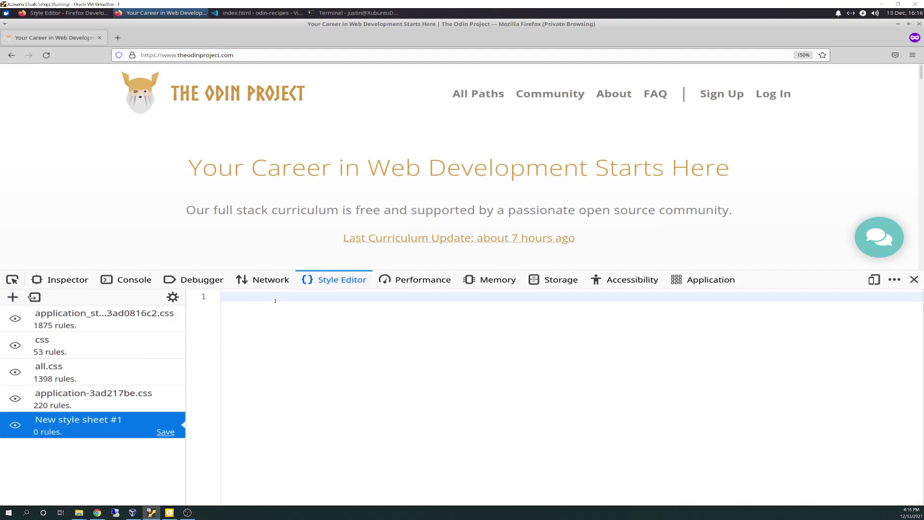
type(".")
key("BackSpace")
type("*")
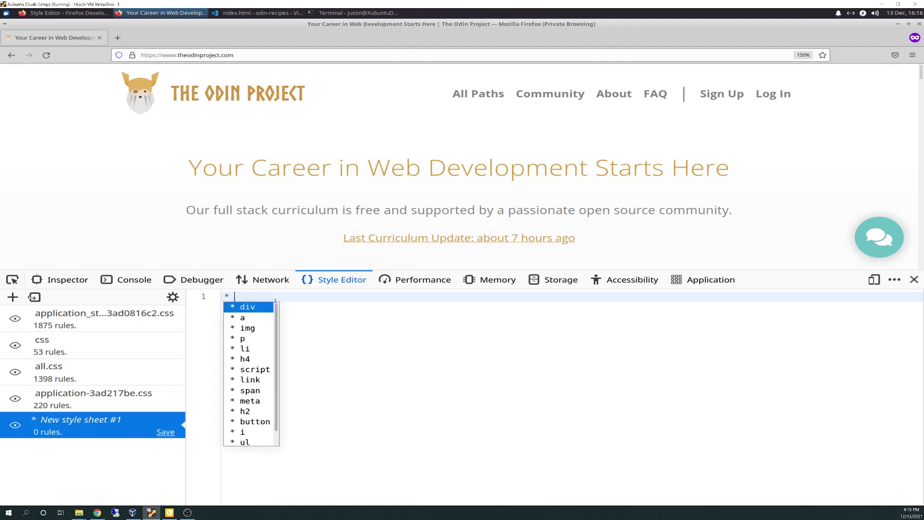
type(" {")
key("Return")
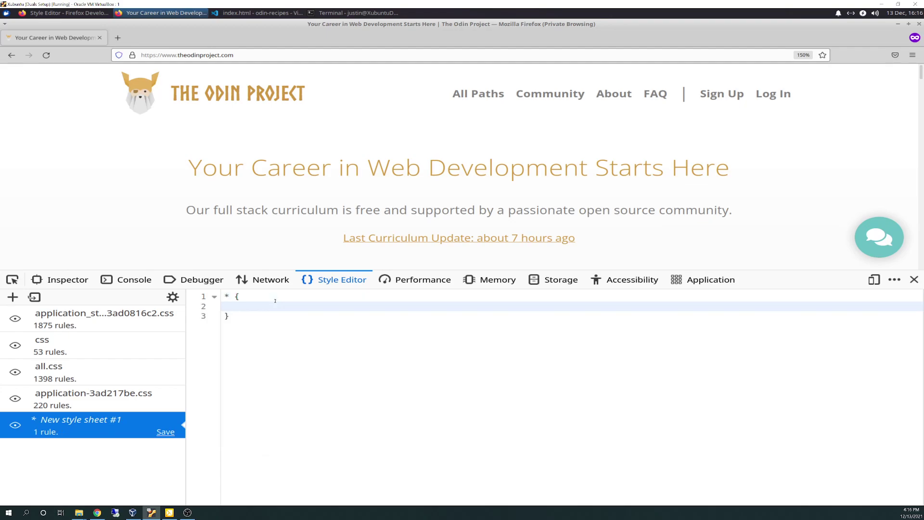
type("colo")
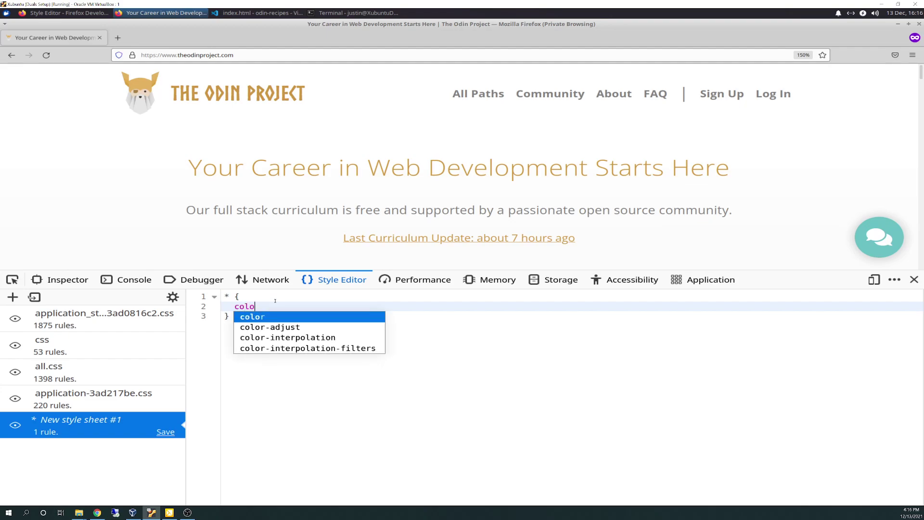
type("r: blue;")
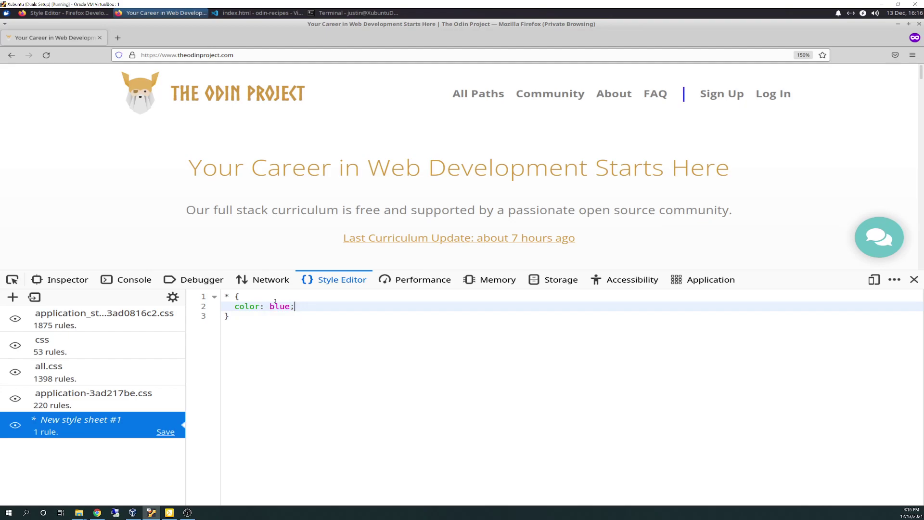
left_click(262, 332)
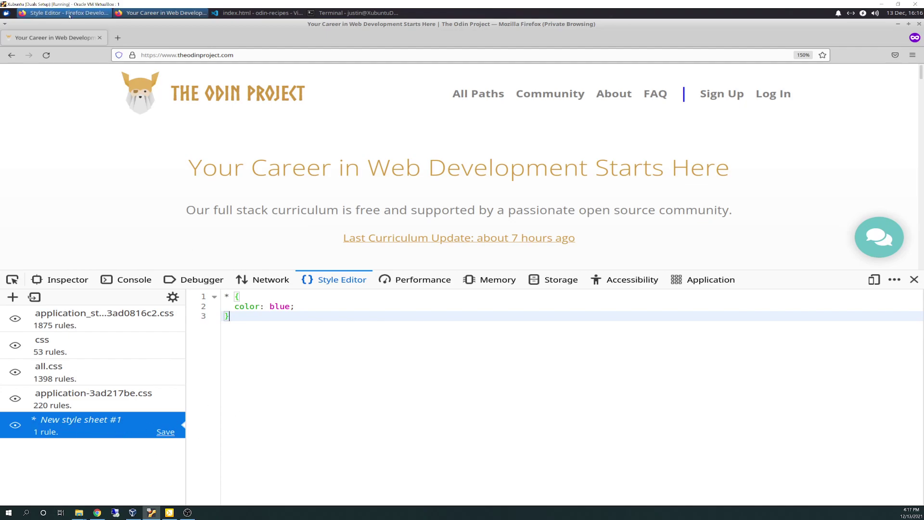
Read the MDN Style Editor page past source maps and Keyboard shortcuts to its footer.
left_click(96, 13)
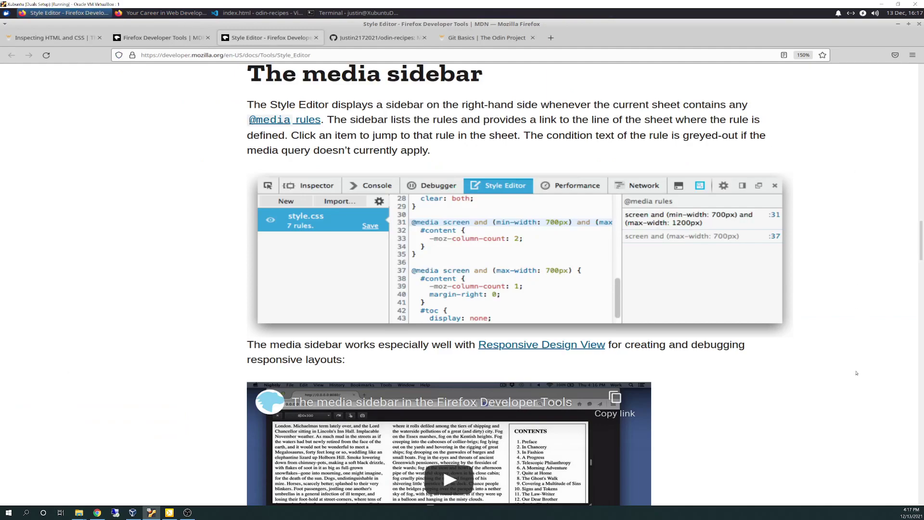
scroll(855, 373, "down", 2)
scroll(857, 373, "down", 10)
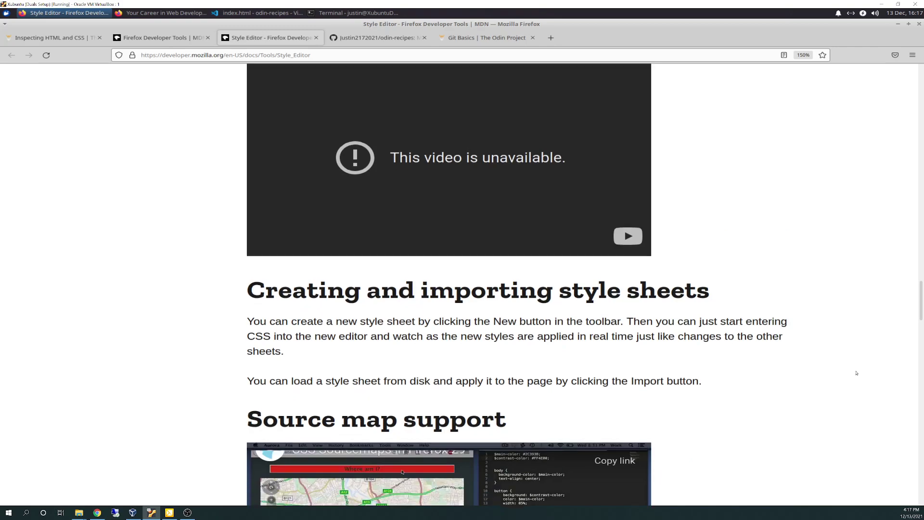
scroll(856, 373, "down", 1)
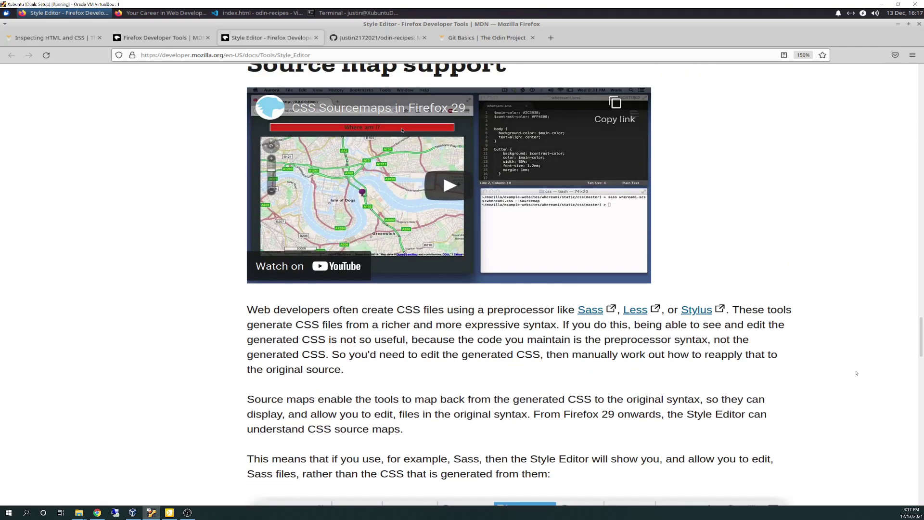
scroll(856, 373, "down", 3)
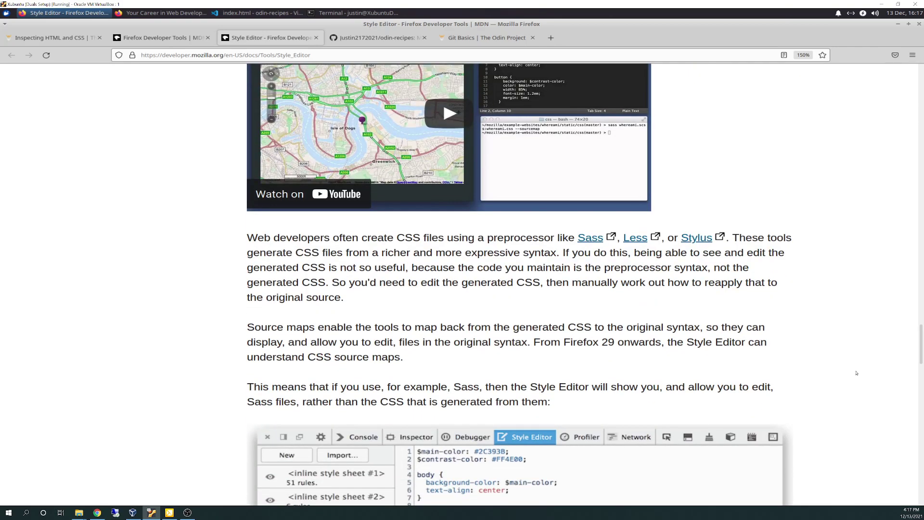
scroll(856, 373, "down", 6)
scroll(856, 373, "down", 3)
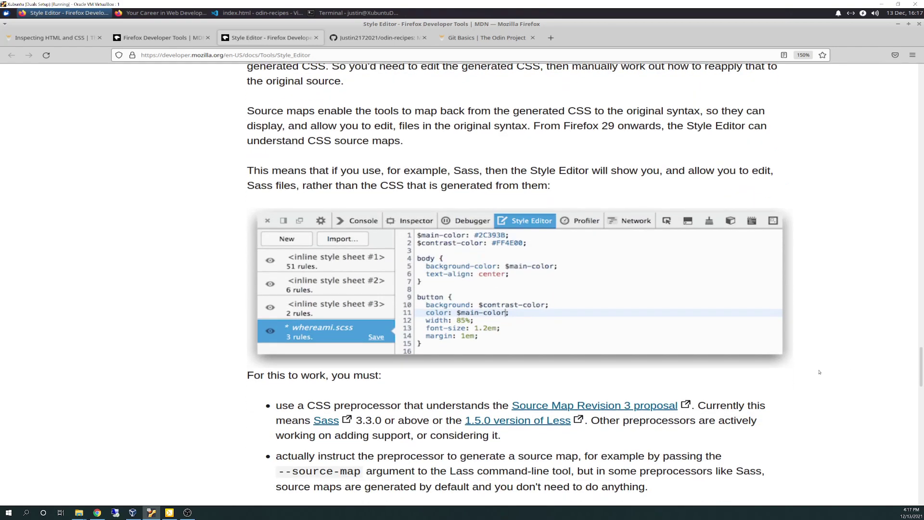
scroll(573, 198, "up", 3)
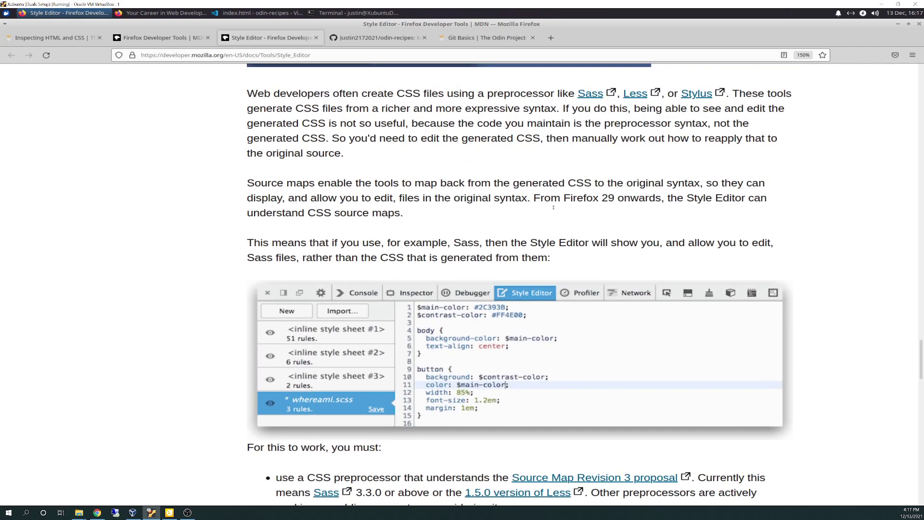
scroll(535, 186, "up", 3)
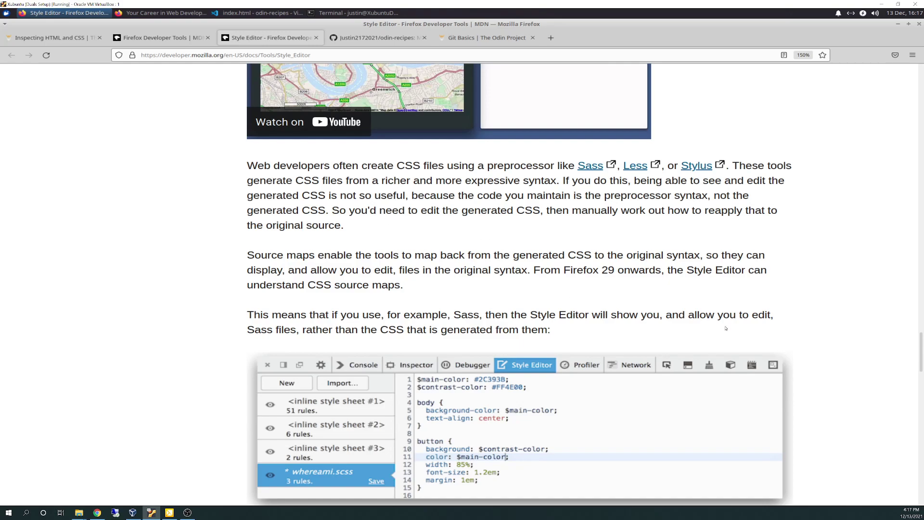
scroll(725, 288, "down", 5)
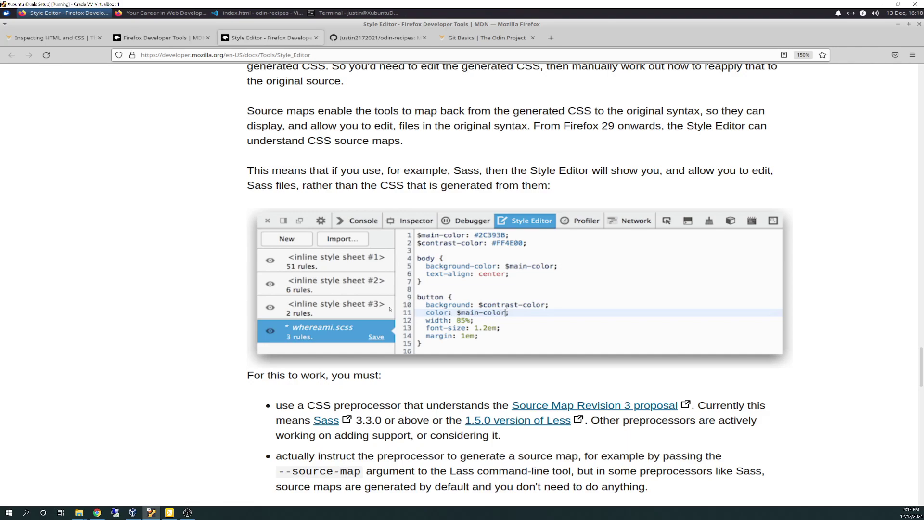
scroll(390, 309, "up", 5)
scroll(426, 340, "down", 15)
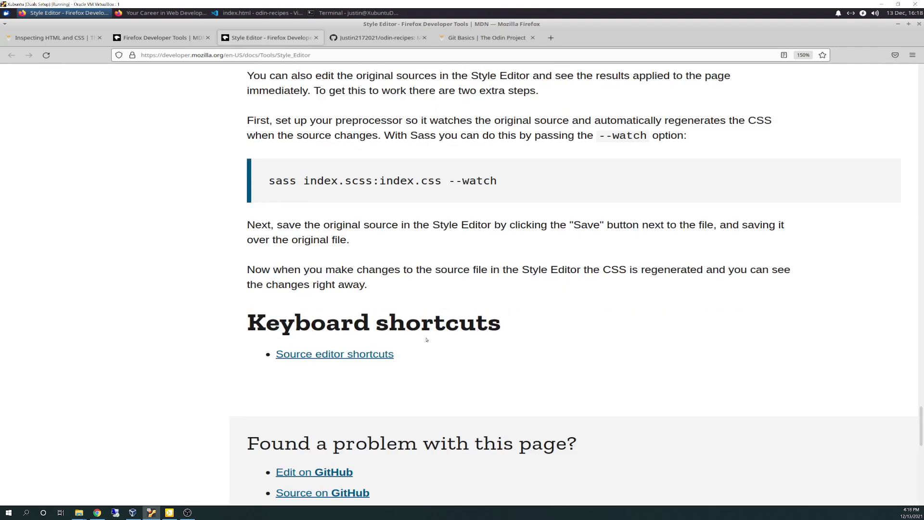
scroll(426, 339, "down", 6)
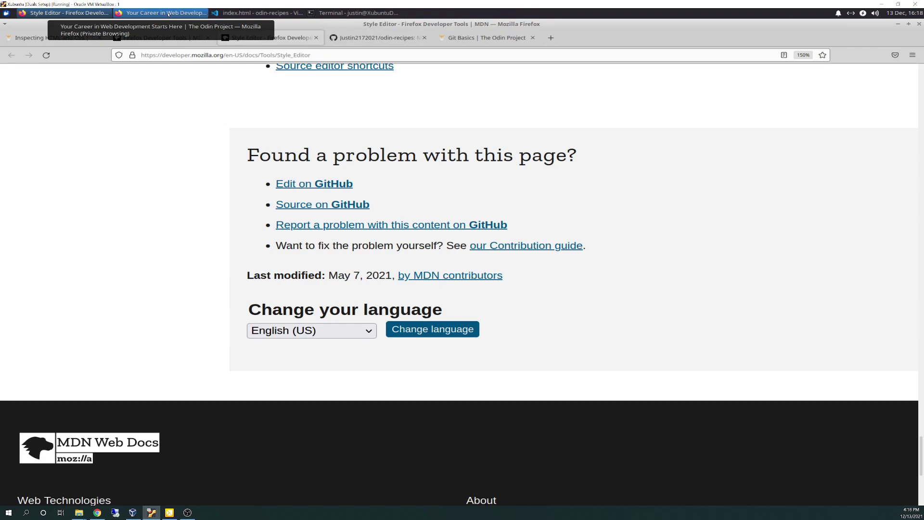
Glance between the Odin Project DevTools window and MDN Style Editor docs, then return to the Inspecting HTML and CSS lesson.
left_click(168, 14)
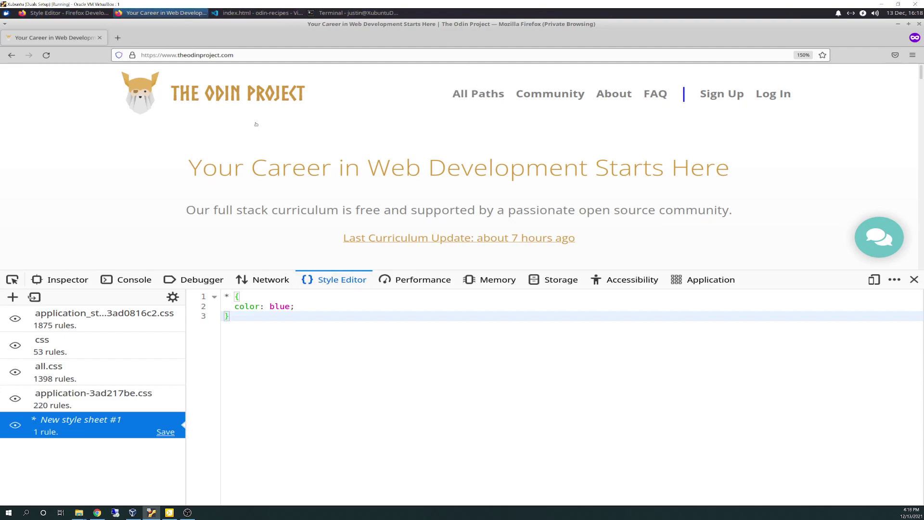
left_click(95, 16)
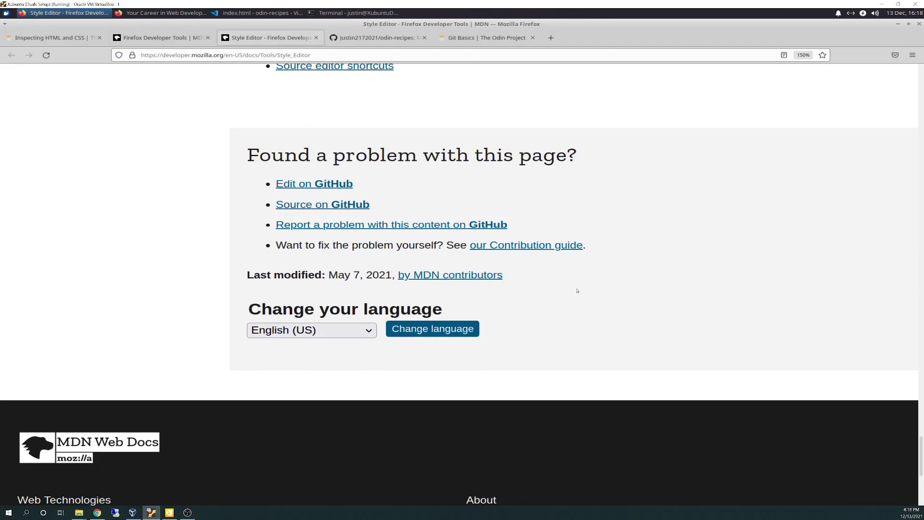
scroll(577, 292, "down", 3)
scroll(577, 292, "up", 10)
key("ctrl+Page_Up")
key("ctrl+Page_Up")
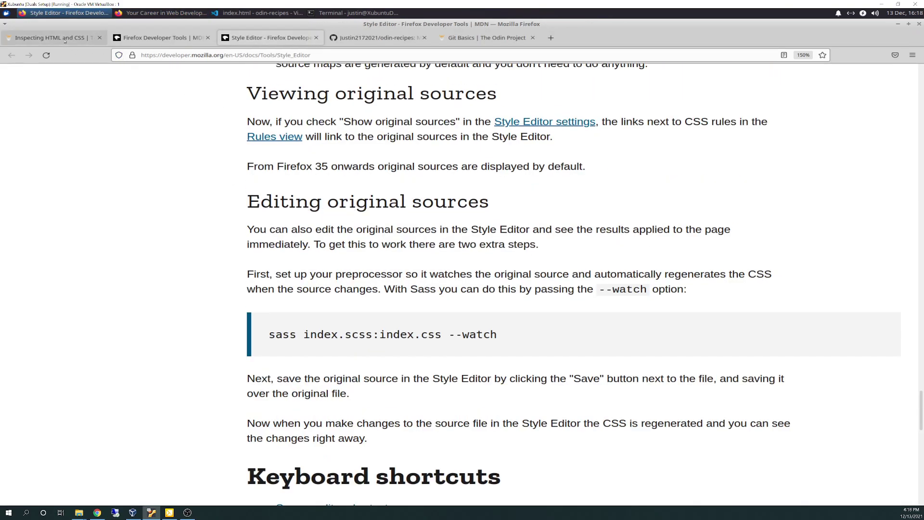
scroll(635, 347, "down", 15)
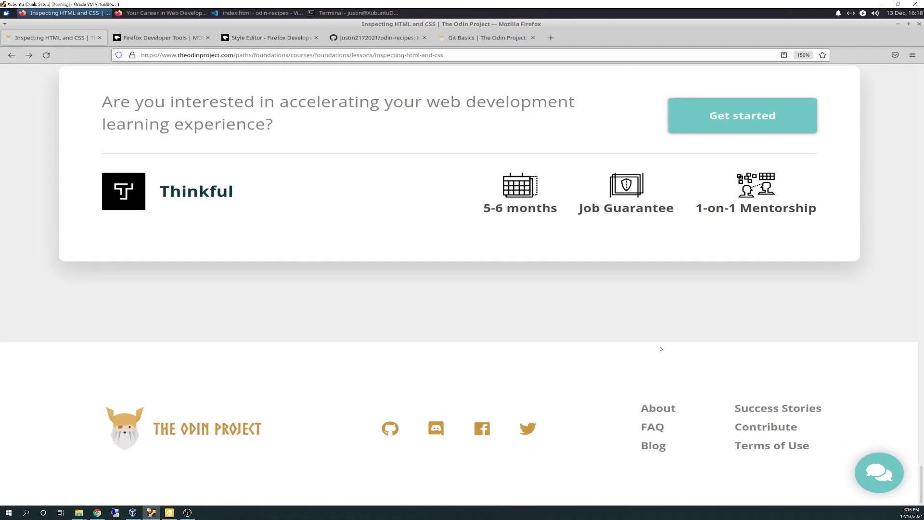
scroll(668, 351, "up", 5)
scroll(668, 351, "up", 5)
Advance to The Box Model lesson, briefly checking the Odin homepage window with DevTools.
left_click(761, 402)
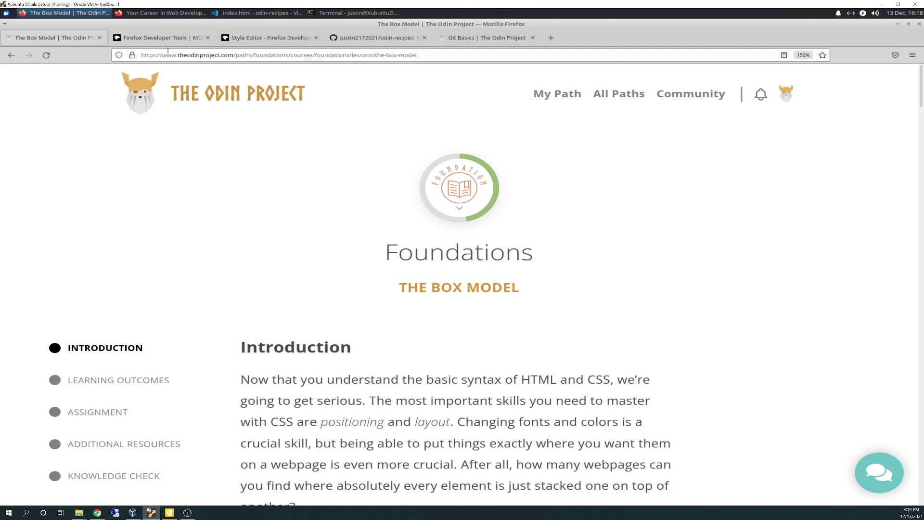
left_click(164, 13)
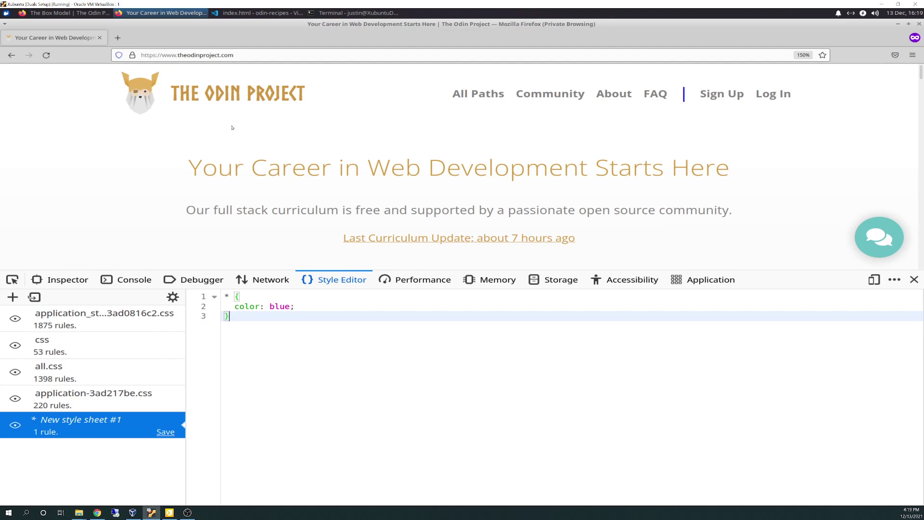
left_click(76, 14)
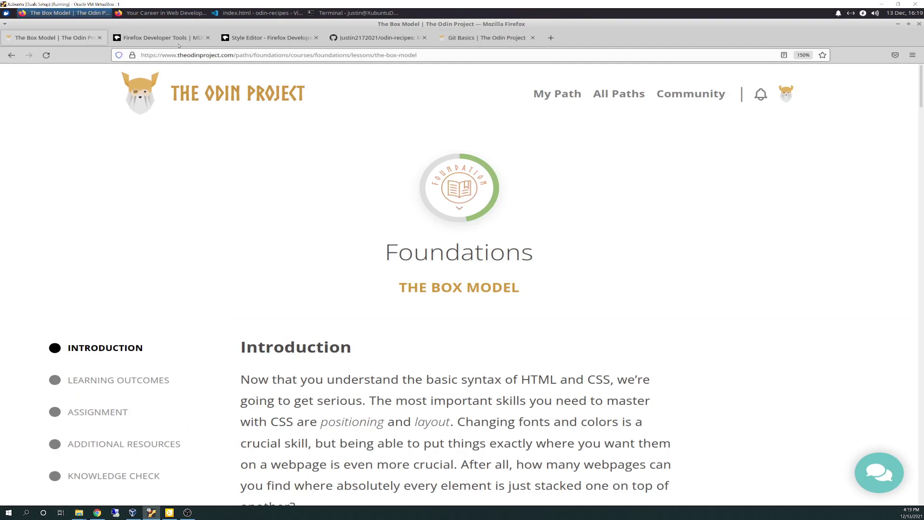
Check the MDN Style Editor docs, then inspect the Odin homepage's main heading in the Inspector.
left_click(272, 38)
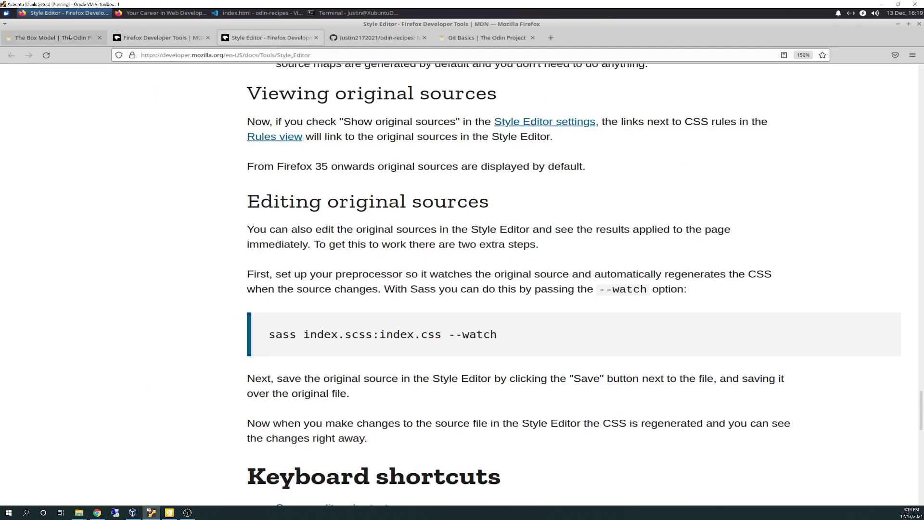
left_click(161, 13)
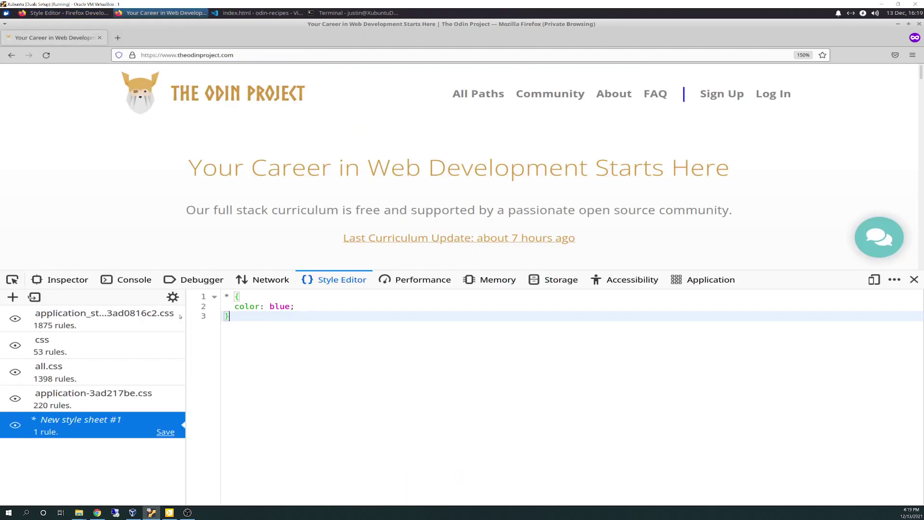
left_click(61, 279)
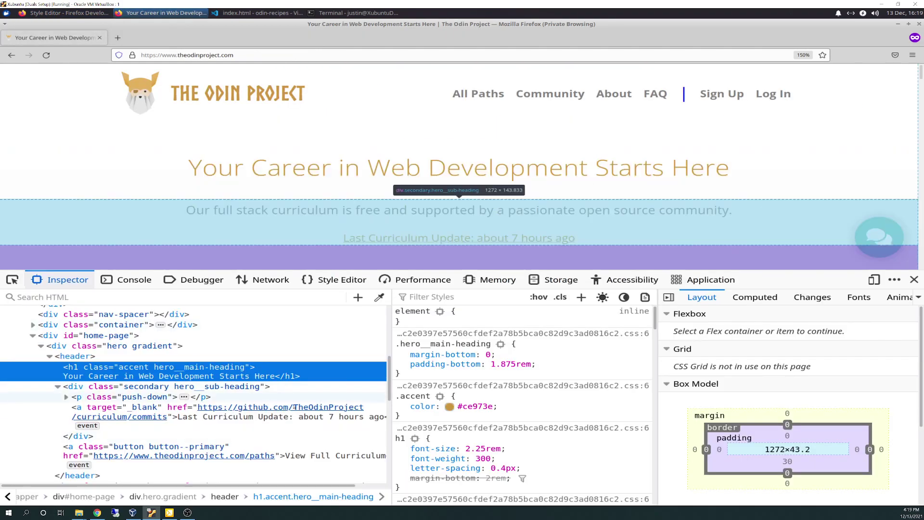